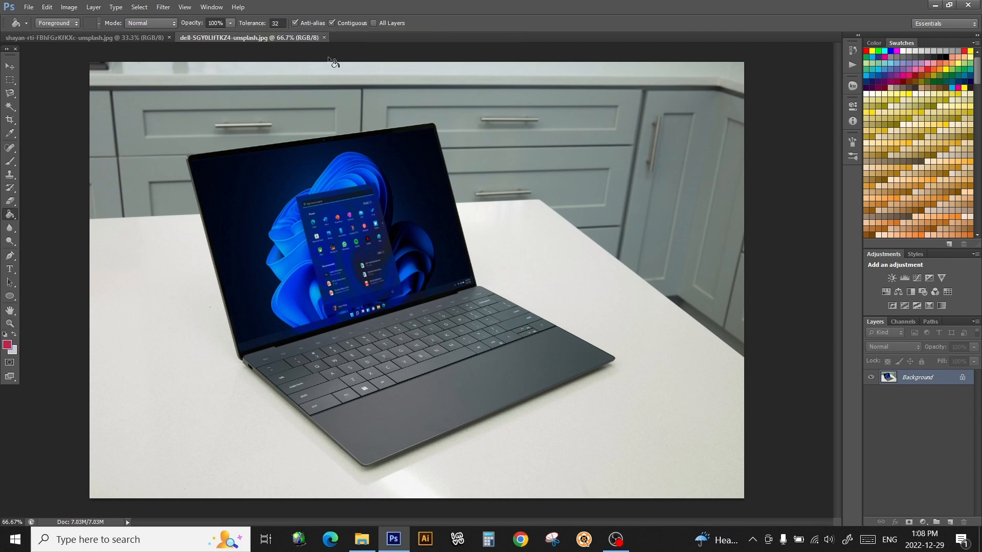
pyautogui.click(149, 36)
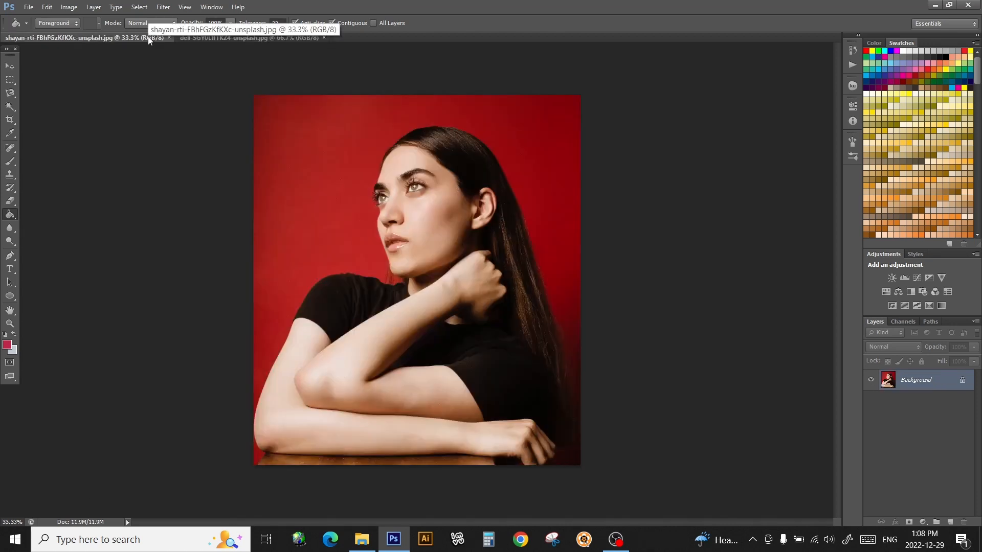
pyautogui.click(222, 38)
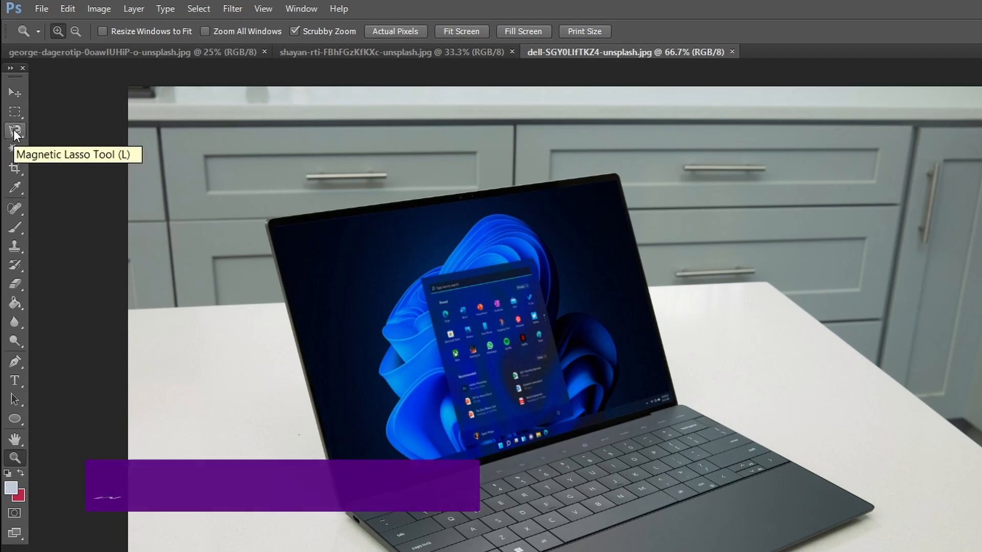
pyautogui.click(15, 134)
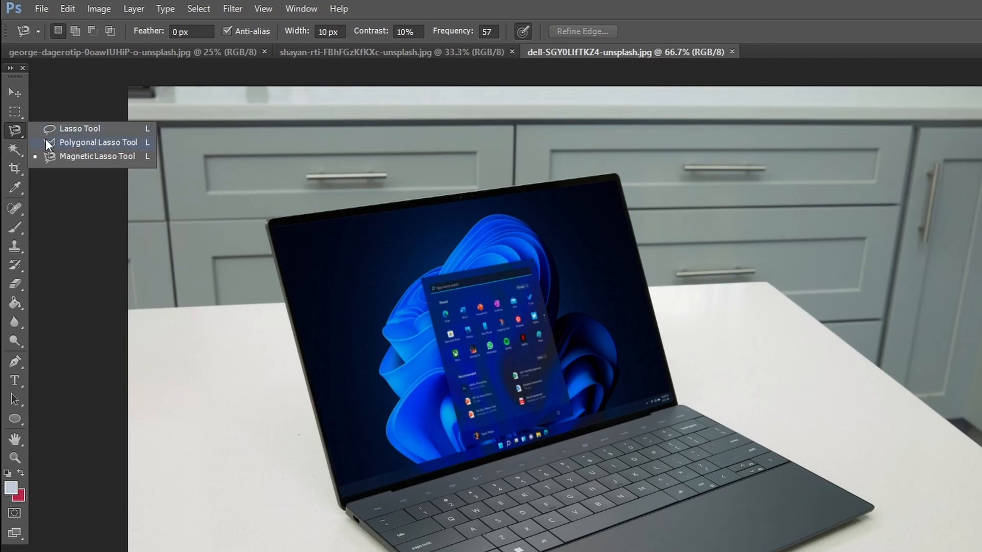
# Step: Crop the laptop photo closer around the laptop, trimming the surplus background on the upper, left and right sides
pyautogui.click(14, 162)
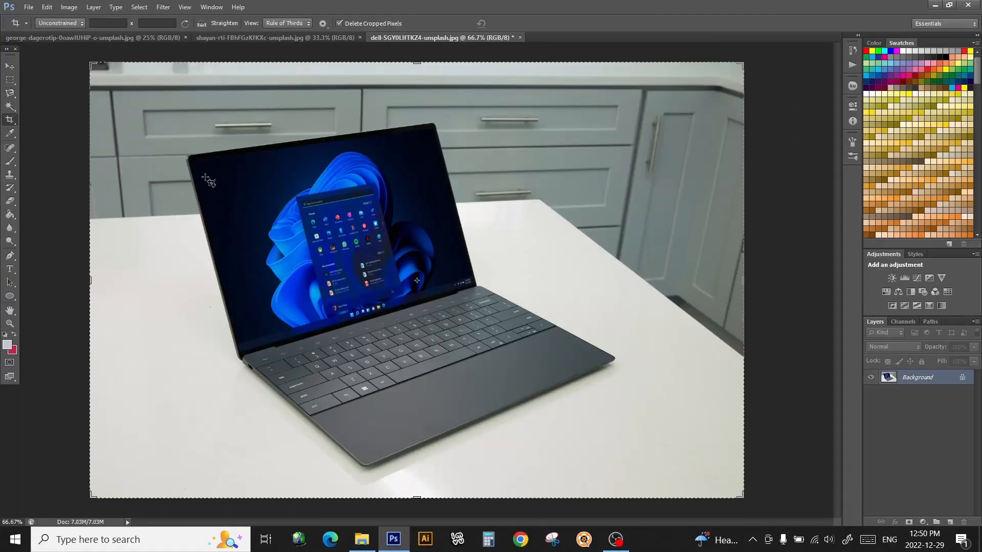
pyautogui.moveTo(91, 66); pyautogui.dragTo(129, 87)
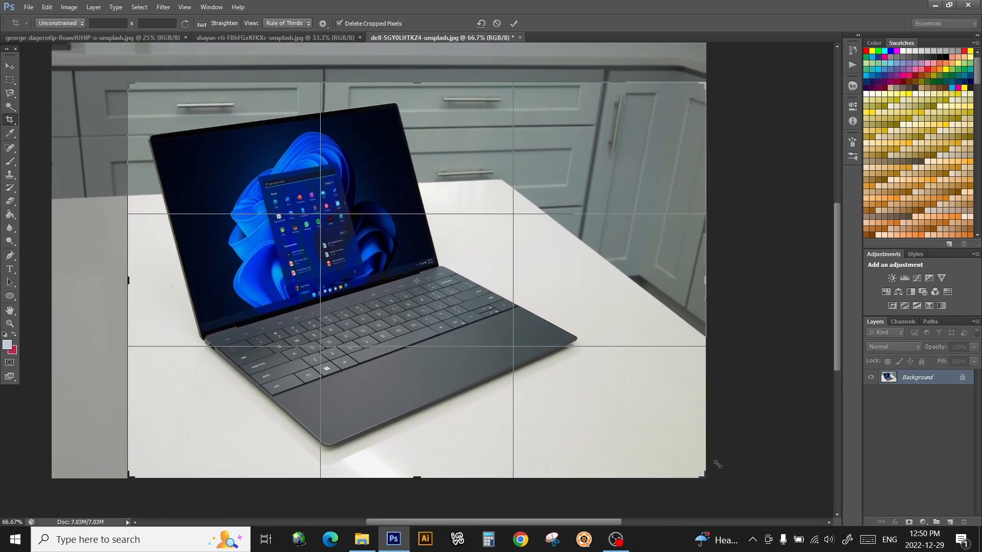
pyautogui.moveTo(706, 465); pyautogui.dragTo(654, 472)
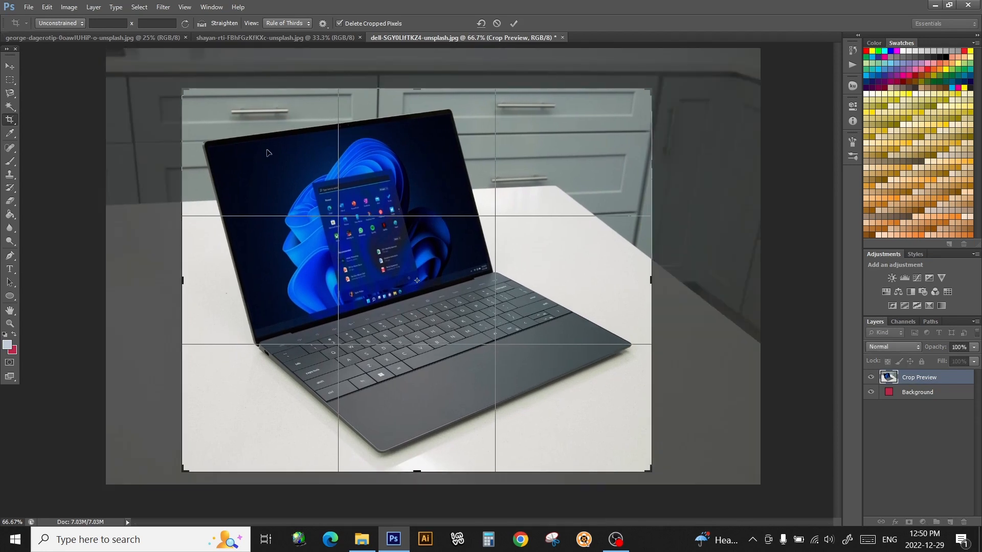
pyautogui.press('Return')
# Step: Convert the laptop photo's locked Background into an editable layer, keeping the default settings
pyautogui.press('w')
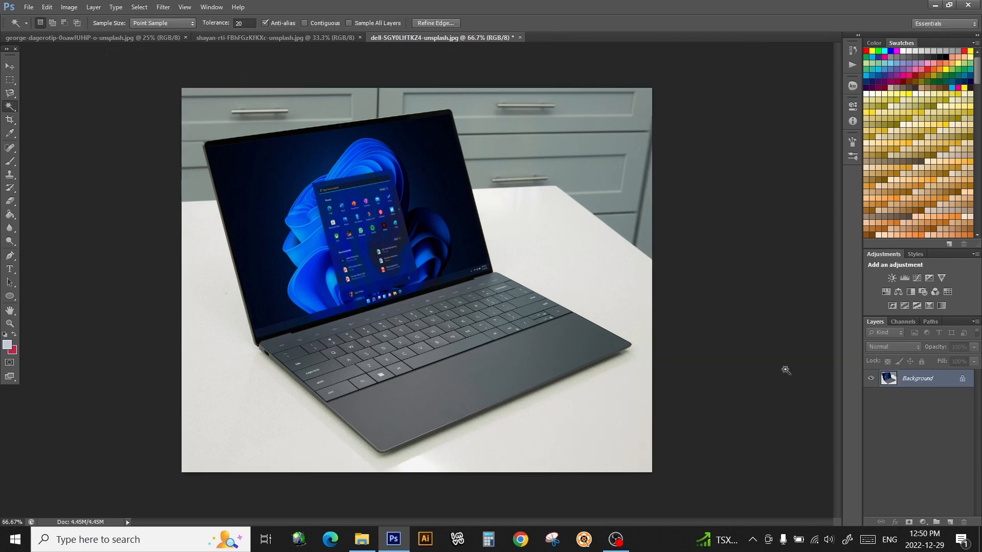
pyautogui.doubleClick(962, 381)
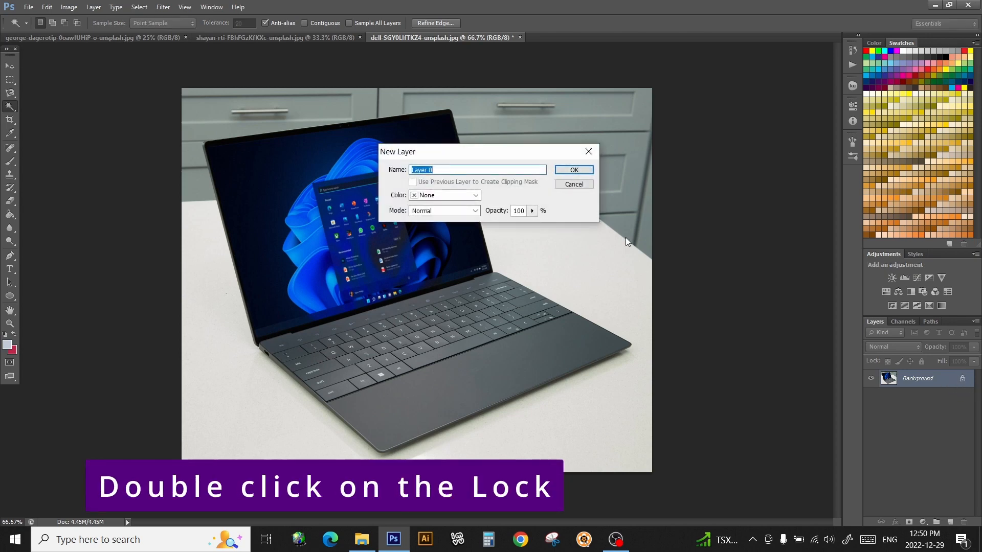
pyautogui.click(580, 172)
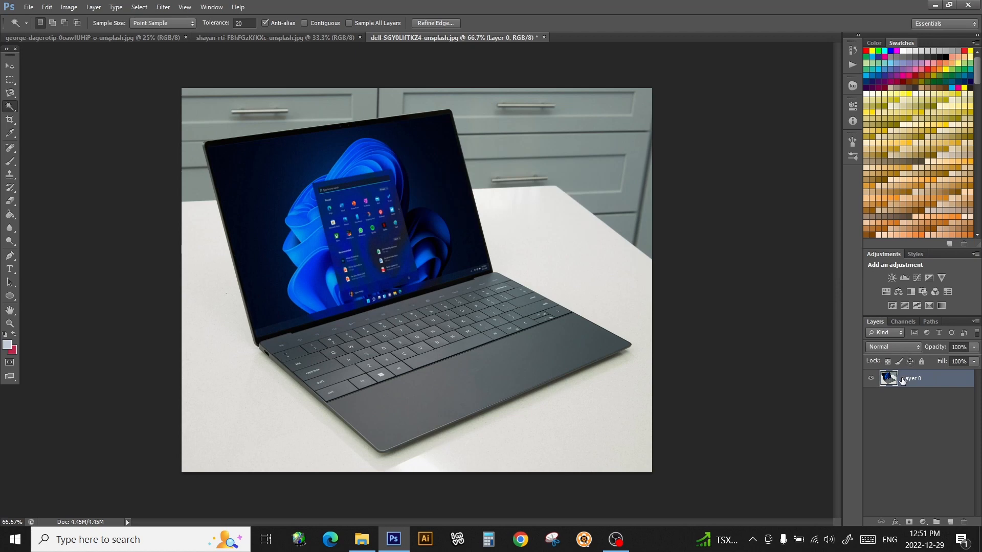
# Step: Roughly erase the kitchen and table background around the laptop using the Eraser at 158 px
pyautogui.click(9, 201)
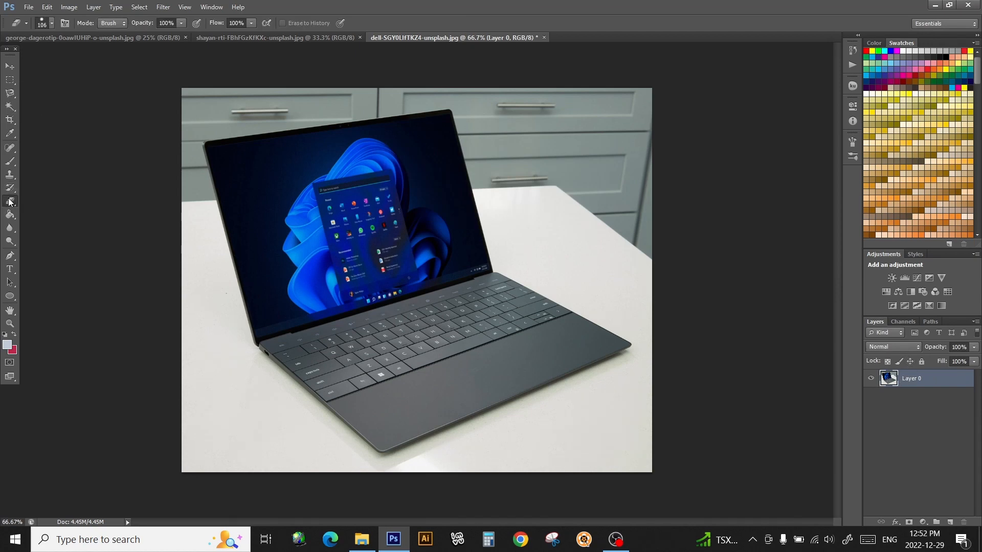
pyautogui.click(52, 23)
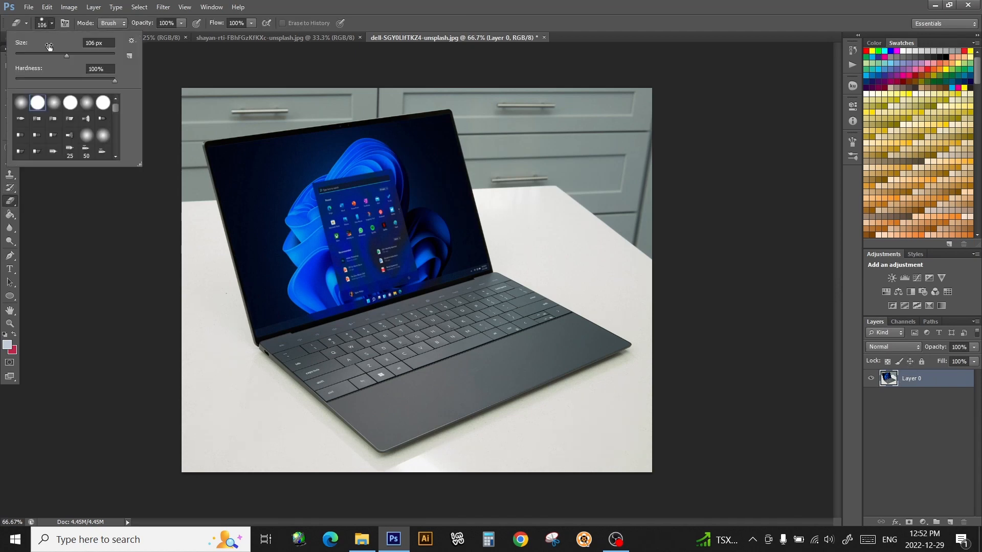
pyautogui.moveTo(70, 54); pyautogui.dragTo(76, 55)
pyautogui.click(160, 329)
pyautogui.moveTo(160, 329)
pyautogui.mouseDown()
pyautogui.moveTo(179, 272)
pyautogui.moveTo(198, 412)
pyautogui.moveTo(215, 444)
pyautogui.moveTo(270, 485)
pyautogui.moveTo(210, 403)
pyautogui.moveTo(265, 466)
pyautogui.moveTo(317, 490)
pyautogui.moveTo(387, 502)
pyautogui.moveTo(572, 460)
pyautogui.moveTo(680, 413)
pyautogui.moveTo(472, 480)
pyautogui.moveTo(622, 427)
pyautogui.moveTo(658, 403)
pyautogui.moveTo(684, 351)
pyautogui.moveTo(675, 307)
pyautogui.moveTo(549, 209)
pyautogui.moveTo(519, 151)
pyautogui.moveTo(510, 87)
pyautogui.moveTo(575, 190)
pyautogui.moveTo(550, 97)
pyautogui.moveTo(617, 241)
pyautogui.moveTo(582, 69)
pyautogui.moveTo(650, 233)
pyautogui.moveTo(655, 97)
pyautogui.moveTo(466, 64)
pyautogui.mouseUp()
pyautogui.moveTo(129, 101)
pyautogui.mouseDown()
pyautogui.moveTo(405, 61)
pyautogui.moveTo(501, 80)
pyautogui.moveTo(527, 122)
pyautogui.mouseUp()
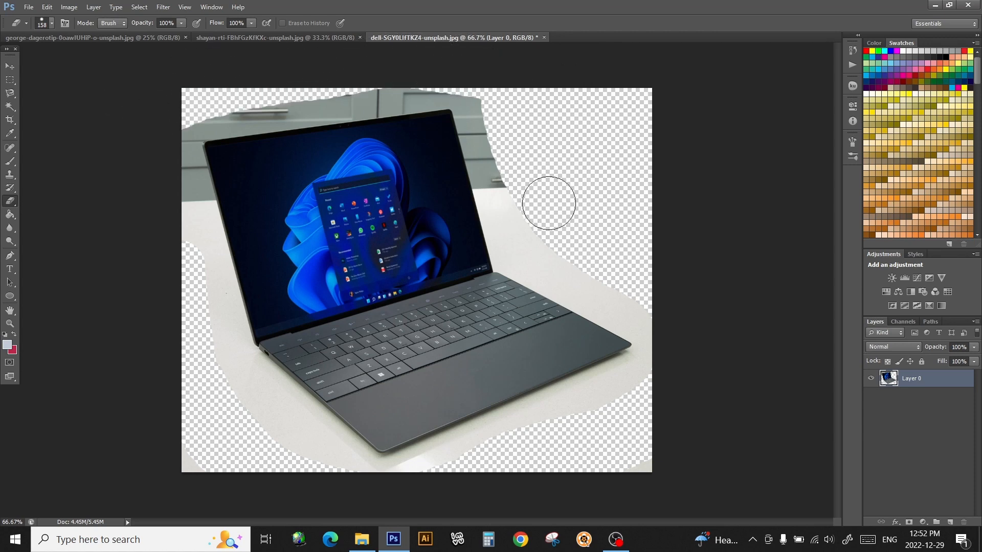
pyautogui.moveTo(231, 452)
pyautogui.mouseDown()
pyautogui.moveTo(345, 490)
pyautogui.moveTo(261, 440)
pyautogui.moveTo(221, 388)
pyautogui.moveTo(161, 183)
pyautogui.moveTo(158, 142)
pyautogui.moveTo(183, 108)
pyautogui.moveTo(268, 91)
pyautogui.moveTo(447, 72)
pyautogui.moveTo(497, 78)
pyautogui.moveTo(550, 239)
pyautogui.moveTo(535, 232)
pyautogui.moveTo(515, 191)
pyautogui.moveTo(485, 86)
pyautogui.moveTo(507, 100)
pyautogui.moveTo(511, 180)
pyautogui.moveTo(534, 230)
pyautogui.moveTo(668, 319)
pyautogui.moveTo(686, 377)
pyautogui.moveTo(674, 386)
pyautogui.moveTo(677, 372)
pyautogui.moveTo(394, 495)
pyautogui.moveTo(329, 472)
pyautogui.moveTo(220, 359)
pyautogui.moveTo(184, 258)
pyautogui.moveTo(165, 150)
pyautogui.moveTo(165, 130)
pyautogui.moveTo(190, 101)
pyautogui.moveTo(291, 68)
pyautogui.mouseUp()
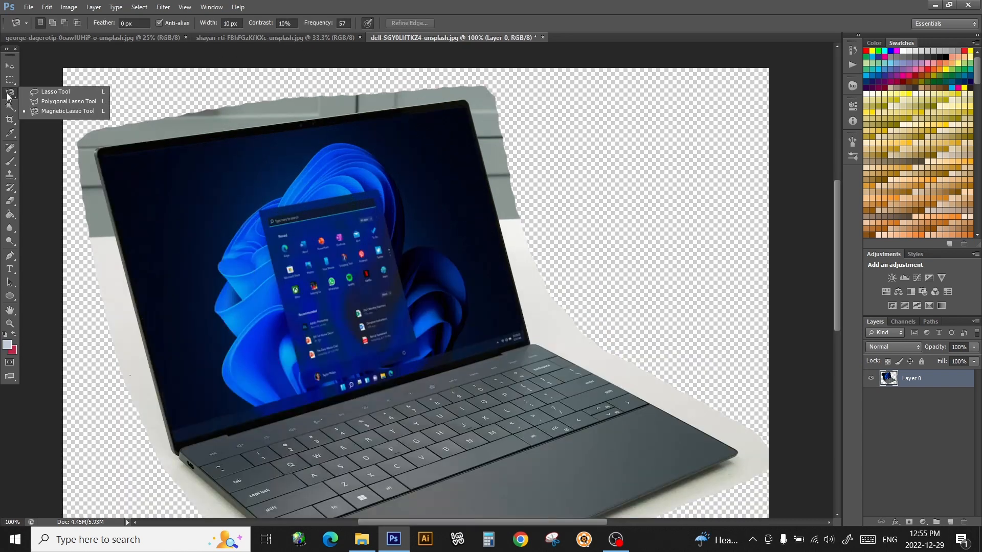
# Step: Select the whole laptop by tracing its outline from corner to corner with the Polygonal Lasso
pyautogui.click(76, 101)
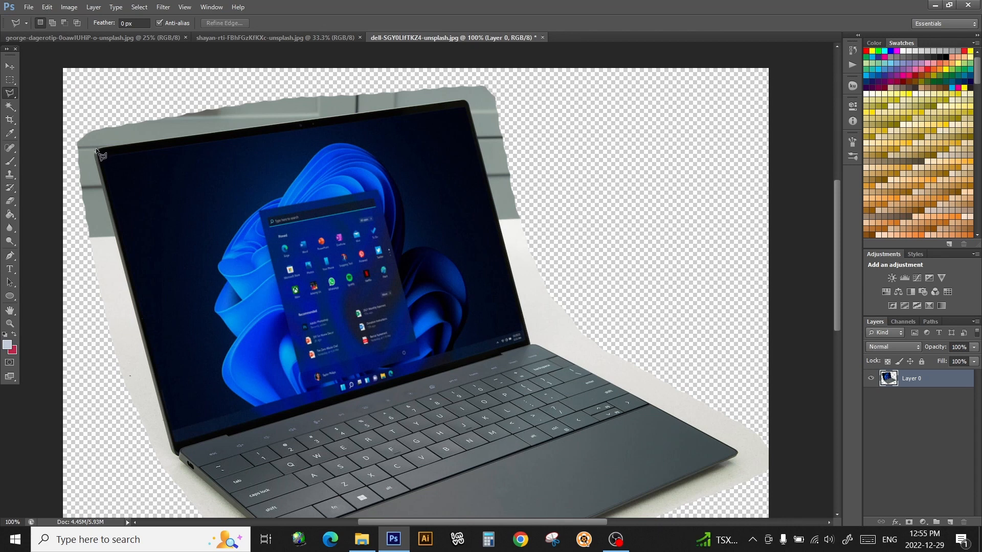
pyautogui.click(11, 94)
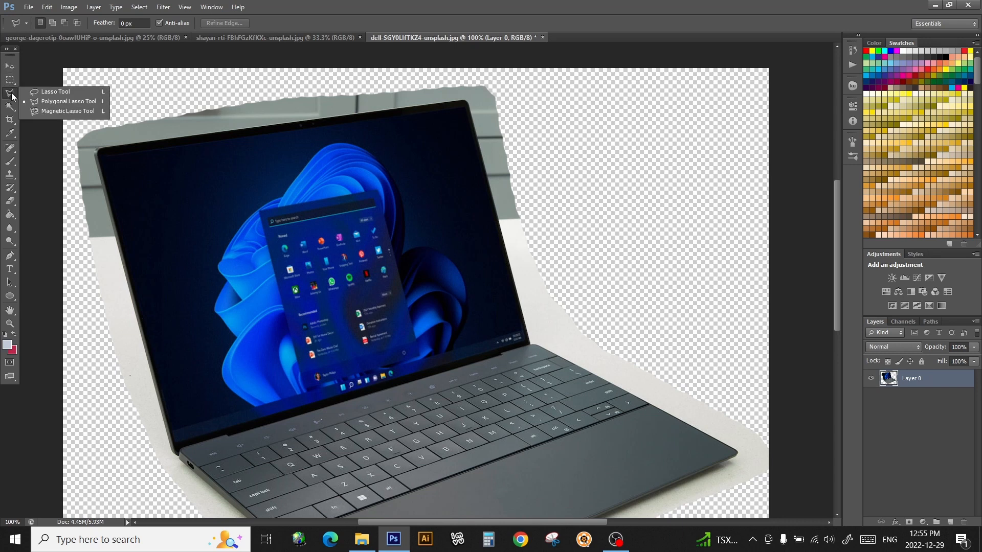
pyautogui.click(96, 150)
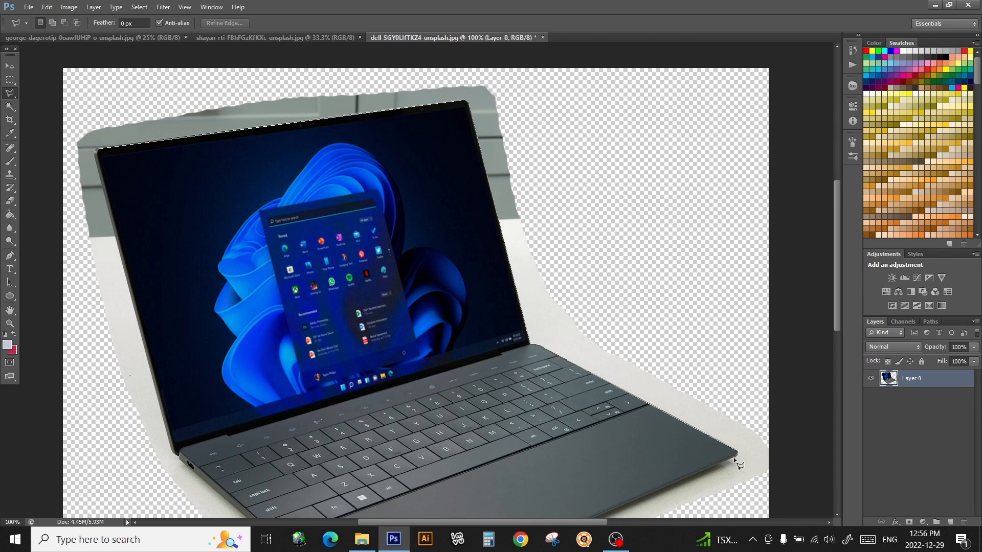
pyautogui.click(734, 457)
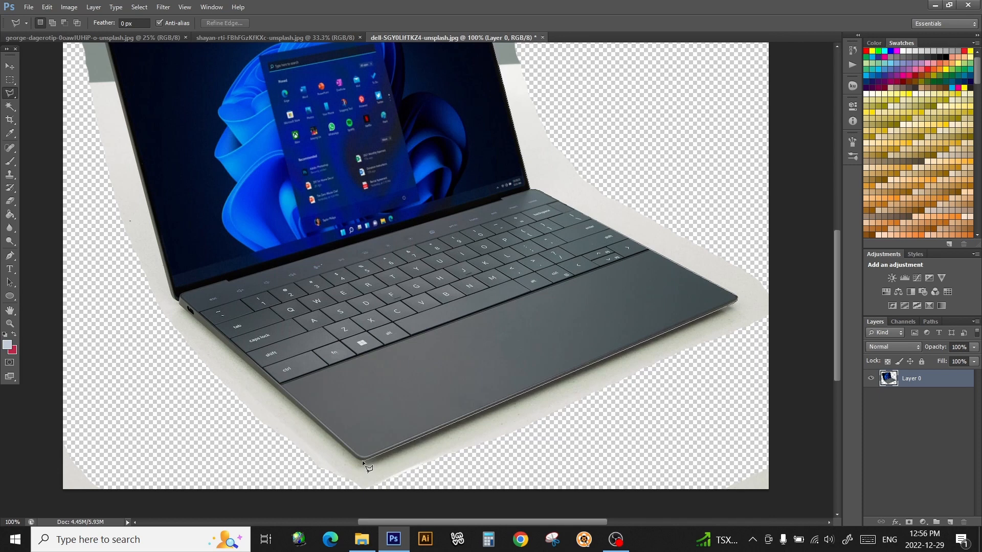
pyautogui.click(357, 458)
pyautogui.click(173, 298)
pyautogui.scroll(3, 106, 41)
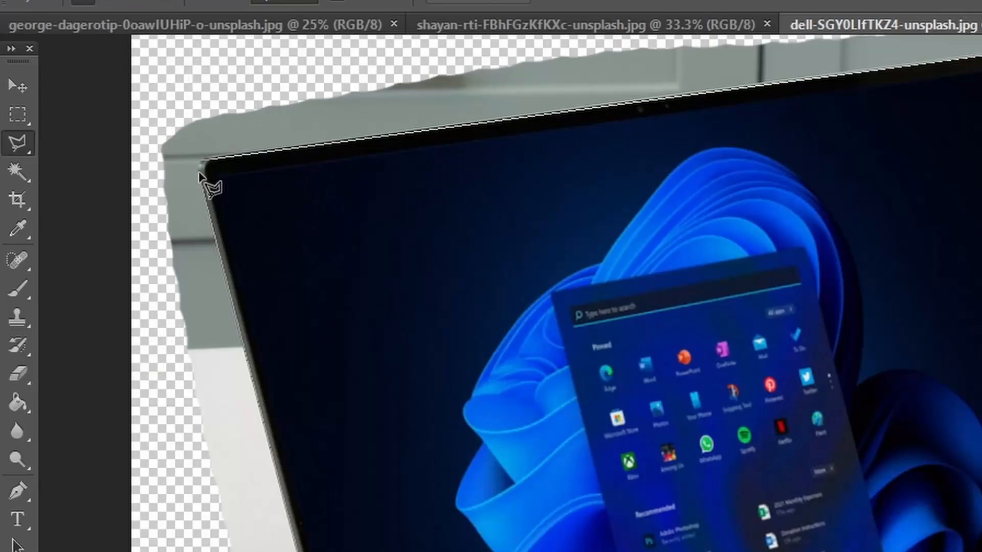
pyautogui.click(200, 167)
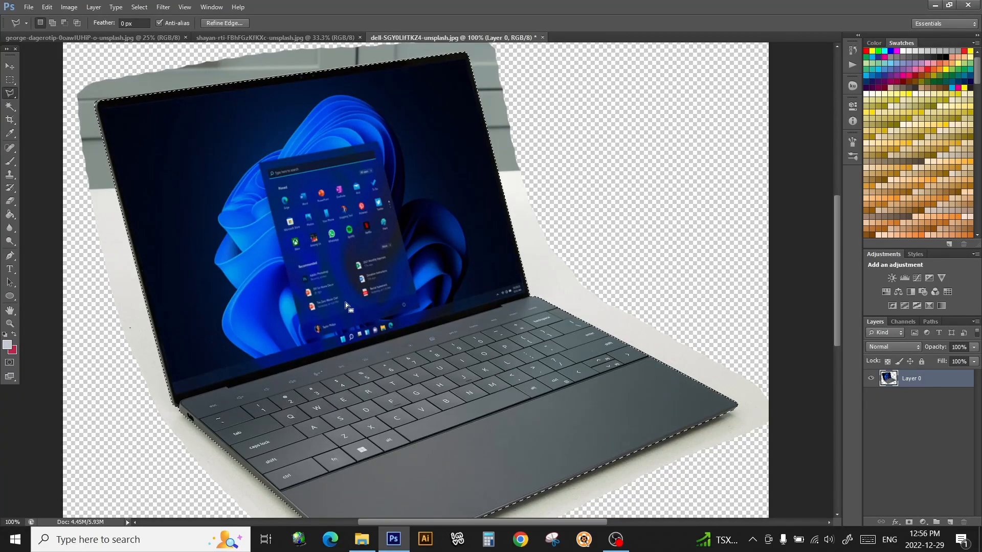
# Step: Cut the selected laptop onto a new layer and delete Layer 0, which holds the leftover background
pyautogui.click(99, 11)
pyautogui.moveTo(103, 21)
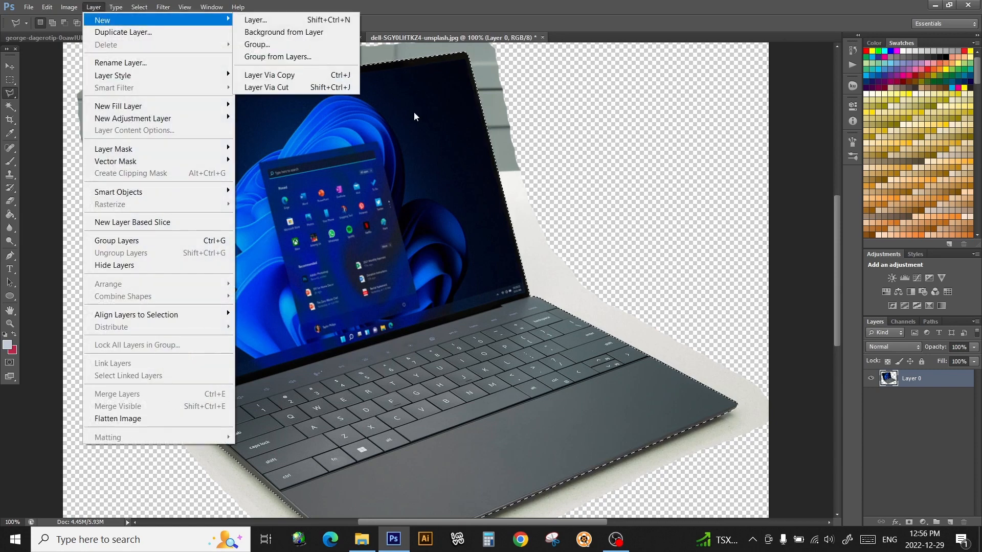
pyautogui.click(326, 91)
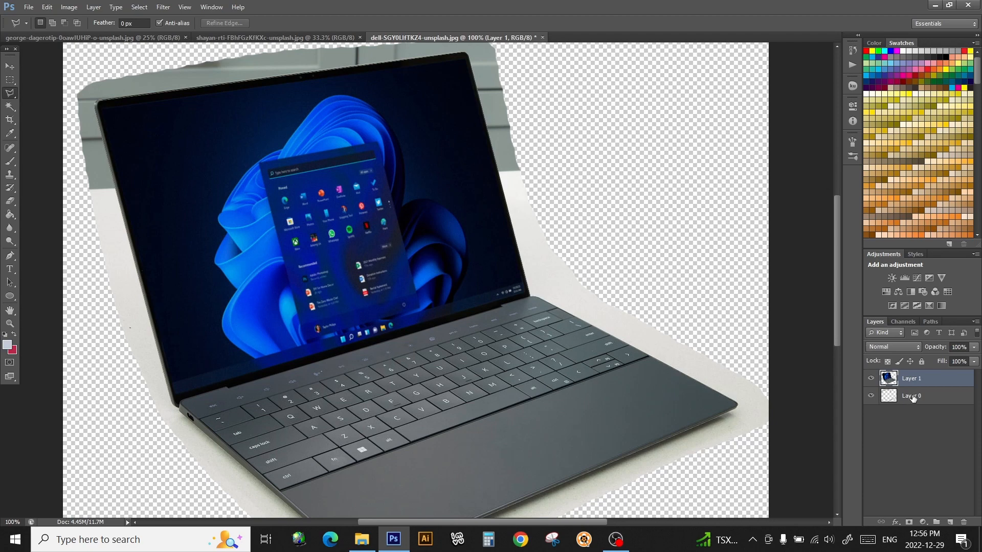
pyautogui.click(914, 397)
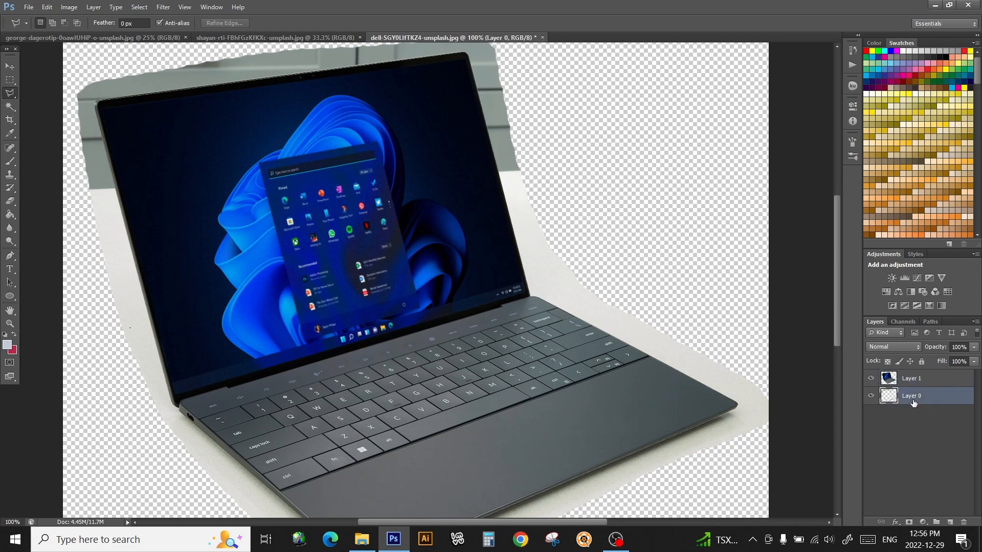
pyautogui.press('Delete')
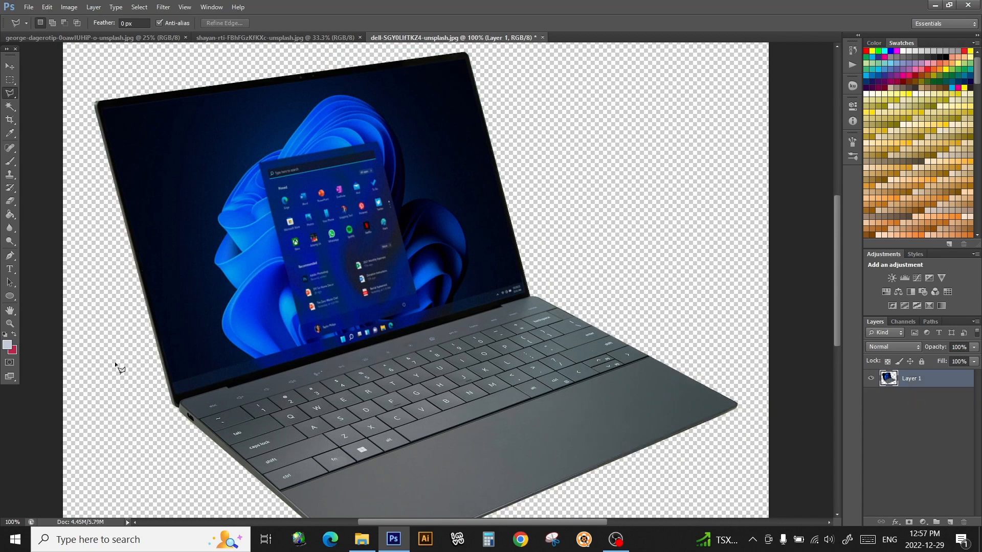
# Step: Move the laptop cutout slightly upward on the canvas
pyautogui.hotkey('ctrl', '-')
pyautogui.press('v')
pyautogui.moveTo(394, 274)
pyautogui.mouseDown()
pyautogui.moveTo(382, 264)
pyautogui.moveTo(403, 318)
pyautogui.moveTo(474, 238)
pyautogui.moveTo(388, 210)
pyautogui.moveTo(379, 275)
pyautogui.moveTo(425, 235)
pyautogui.moveTo(378, 245)
pyautogui.moveTo(389, 261)
pyautogui.mouseUp()
# Step: Switch to the portrait photo and convert its locked Background into an editable layer with default settings
pyautogui.press('l')
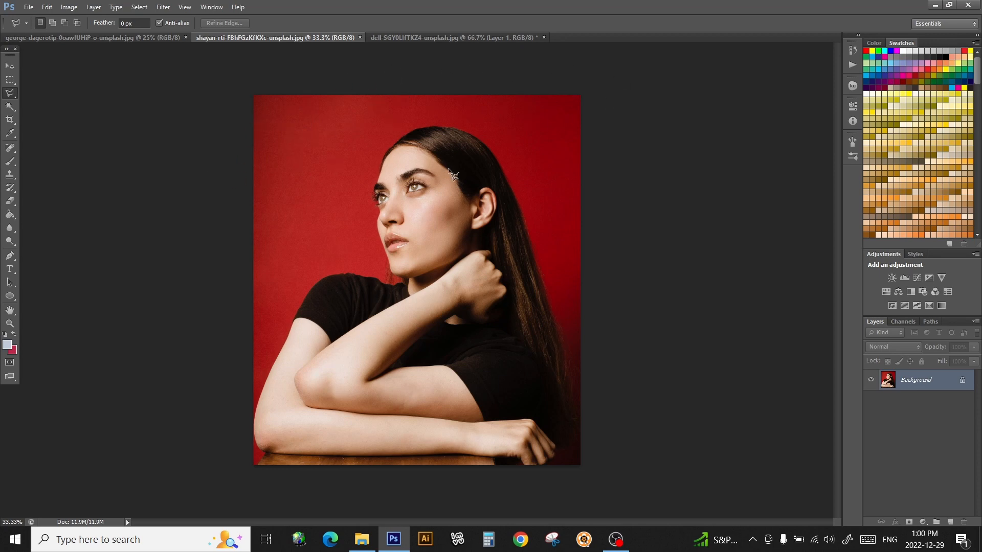
pyautogui.doubleClick(962, 384)
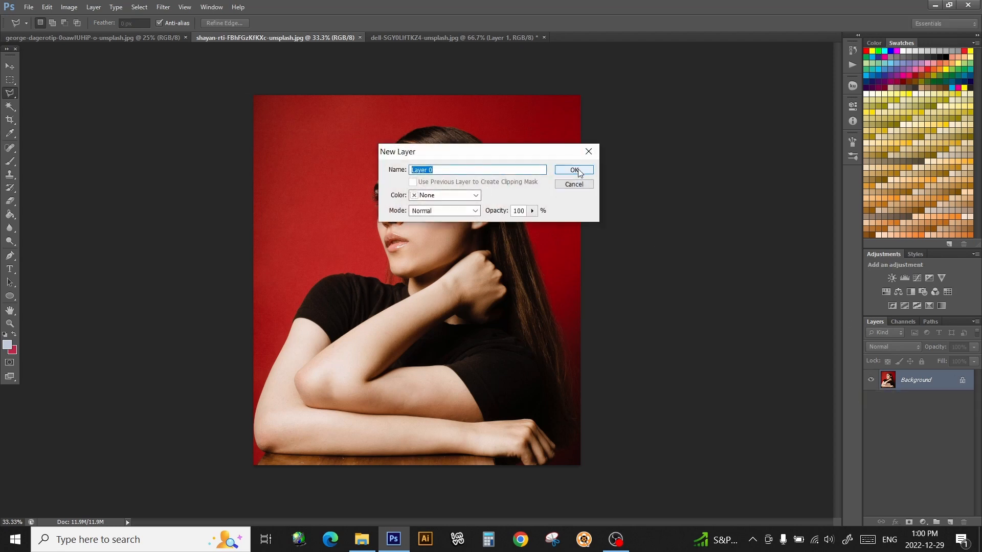
pyautogui.click(574, 171)
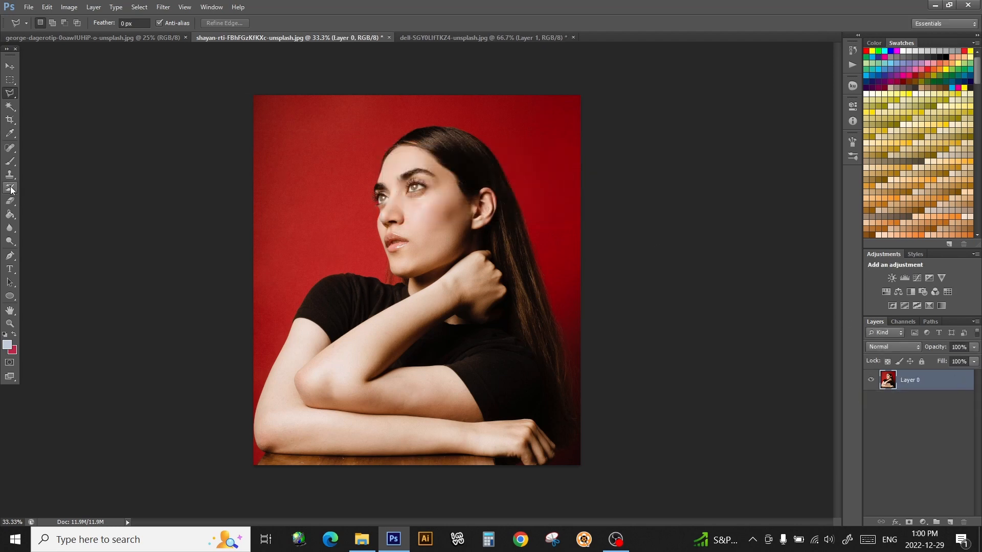
# Step: Roughly erase the red backdrop around the woman using the Eraser at 158 px, leaving a margin along her outline
pyautogui.click(11, 201)
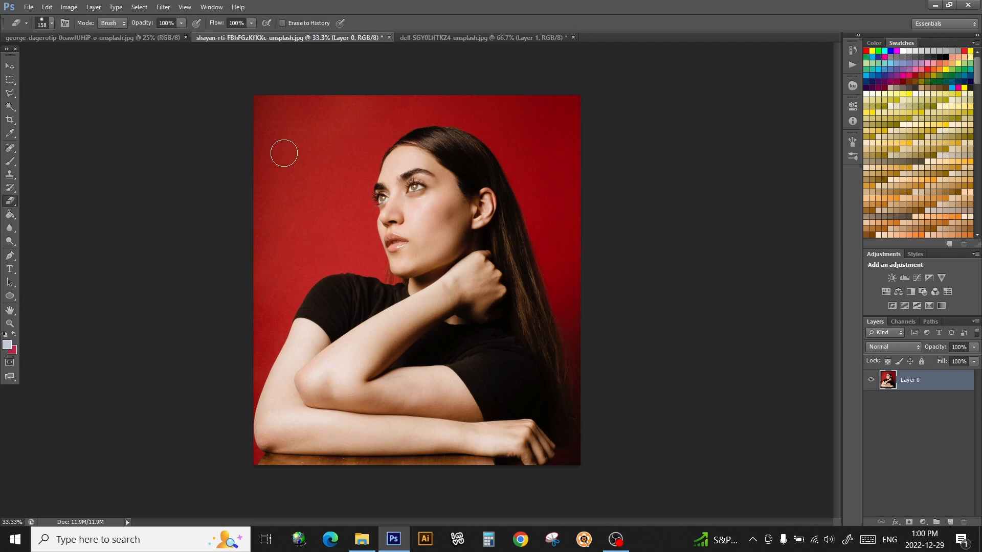
pyautogui.moveTo(265, 91)
pyautogui.mouseDown()
pyautogui.moveTo(250, 337)
pyautogui.moveTo(311, 220)
pyautogui.moveTo(333, 139)
pyautogui.moveTo(327, 82)
pyautogui.moveTo(273, 278)
pyautogui.moveTo(295, 93)
pyautogui.moveTo(270, 257)
pyautogui.moveTo(273, 95)
pyautogui.moveTo(292, 136)
pyautogui.moveTo(314, 127)
pyautogui.moveTo(306, 166)
pyautogui.moveTo(370, 102)
pyautogui.moveTo(365, 92)
pyautogui.moveTo(338, 98)
pyautogui.moveTo(453, 93)
pyautogui.moveTo(530, 105)
pyautogui.moveTo(604, 179)
pyautogui.moveTo(547, 92)
pyautogui.moveTo(573, 103)
pyautogui.moveTo(492, 84)
pyautogui.moveTo(563, 194)
pyautogui.moveTo(591, 333)
pyautogui.moveTo(571, 142)
pyautogui.moveTo(587, 220)
pyautogui.moveTo(567, 207)
pyautogui.moveTo(513, 108)
pyautogui.moveTo(465, 96)
pyautogui.moveTo(424, 102)
pyautogui.moveTo(382, 109)
pyautogui.moveTo(353, 133)
pyautogui.moveTo(338, 200)
pyautogui.moveTo(315, 235)
pyautogui.moveTo(259, 283)
pyautogui.moveTo(252, 272)
pyautogui.moveTo(236, 386)
pyautogui.moveTo(288, 275)
pyautogui.moveTo(338, 235)
pyautogui.moveTo(345, 150)
pyautogui.moveTo(369, 100)
pyautogui.moveTo(430, 94)
pyautogui.moveTo(501, 113)
pyautogui.moveTo(571, 240)
pyautogui.mouseUp()
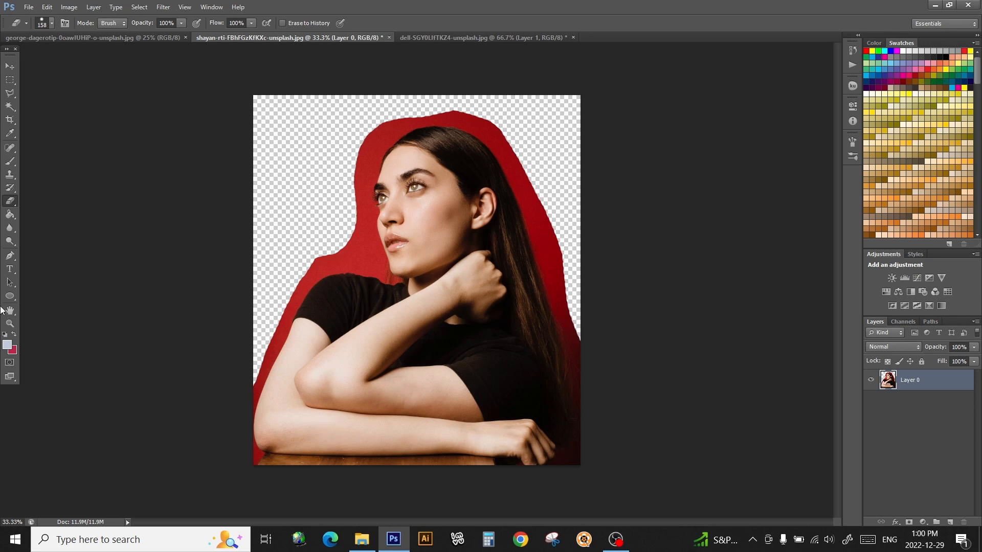
# Step: Select the woman by tracing along her arm, shirt, face and hair and the photo's lower edge with the Magnetic Lasso
pyautogui.click(9, 325)
pyautogui.click(466, 267)
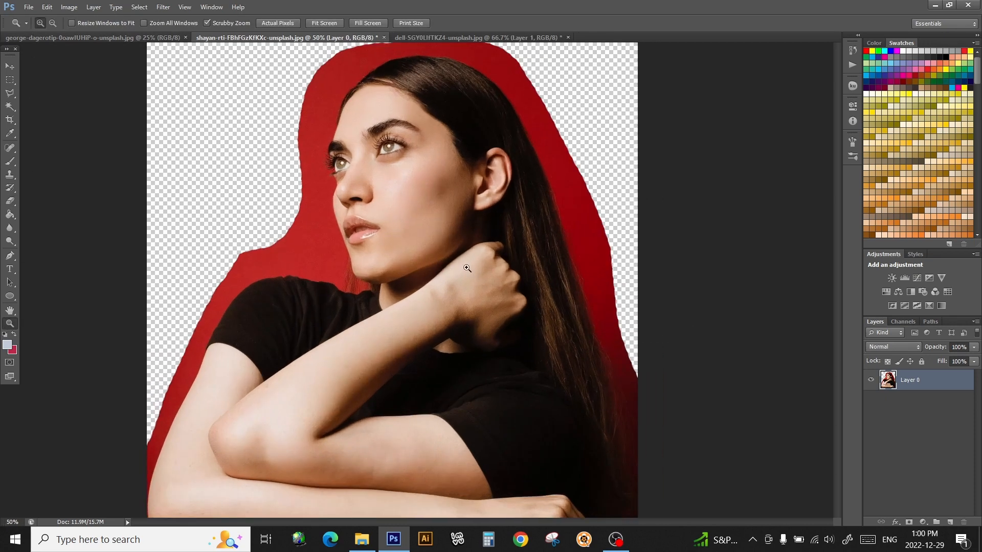
pyautogui.scroll(-2, 839, 248)
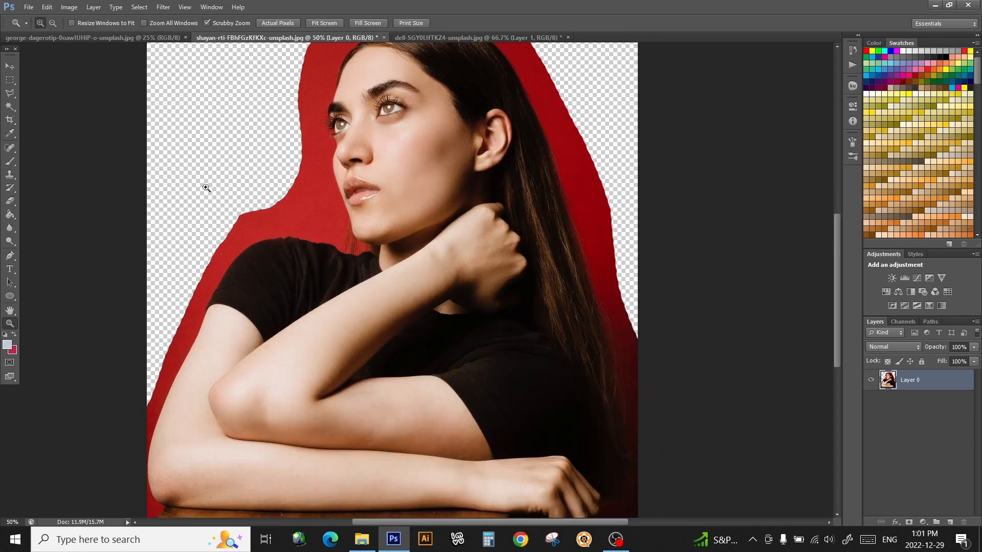
pyautogui.click(9, 97)
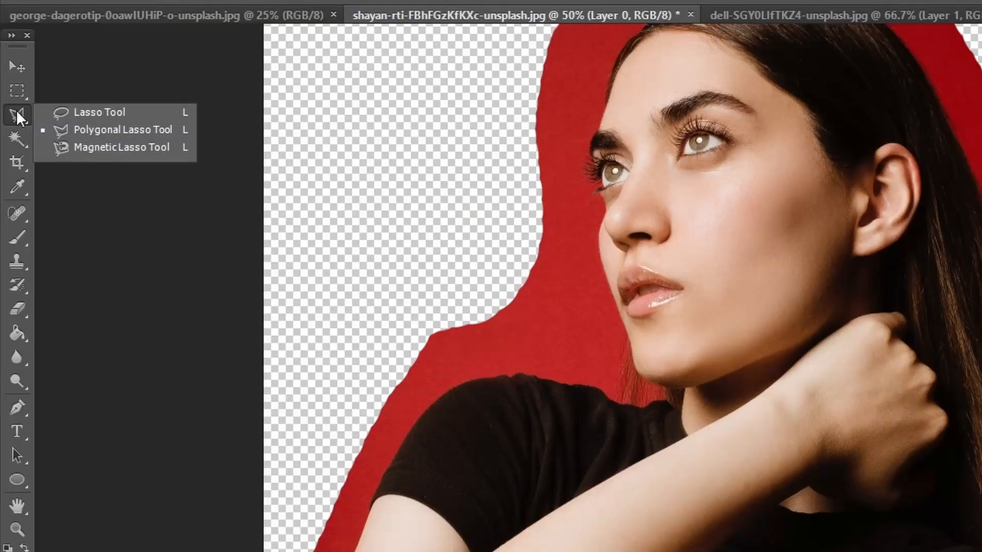
pyautogui.click(12, 118)
pyautogui.click(98, 149)
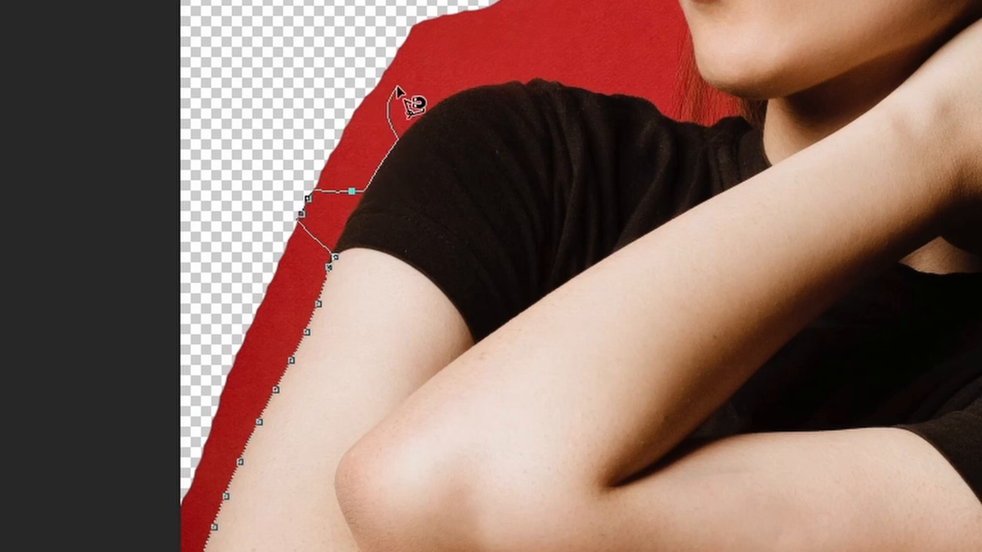
pyautogui.press('BackSpace')
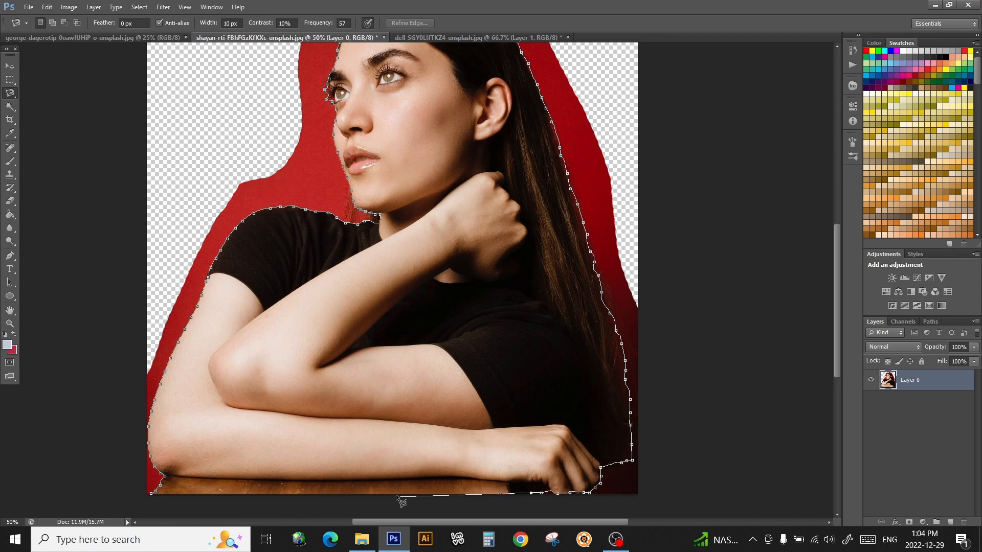
pyautogui.click(151, 495)
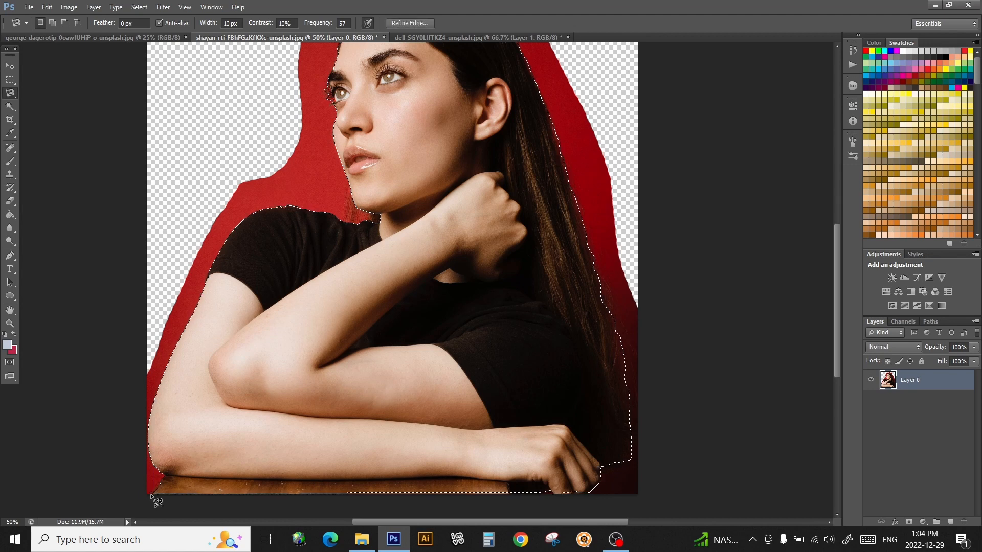
pyautogui.scroll(3, 561, 320)
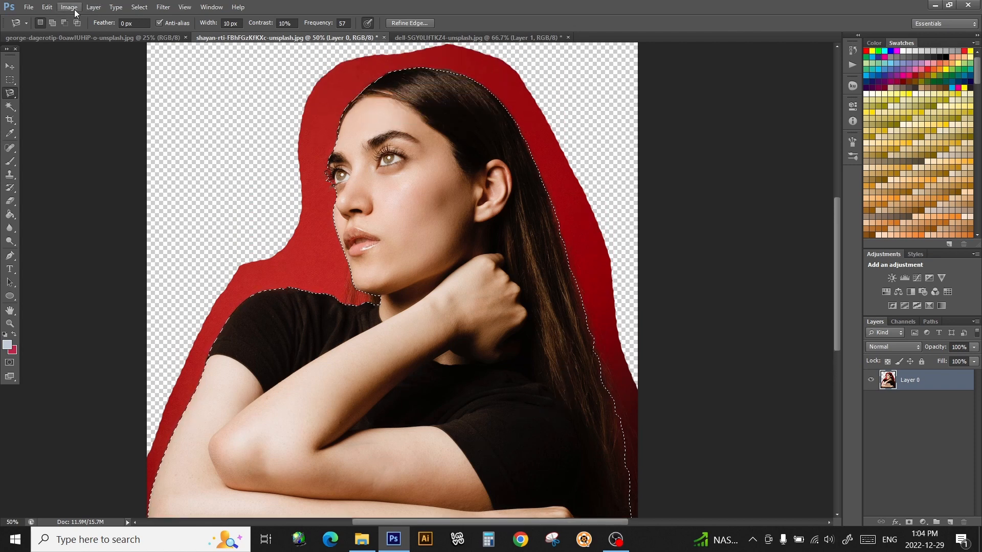
# Step: Expand the selection around the woman by 1 pixel
pyautogui.click(139, 8)
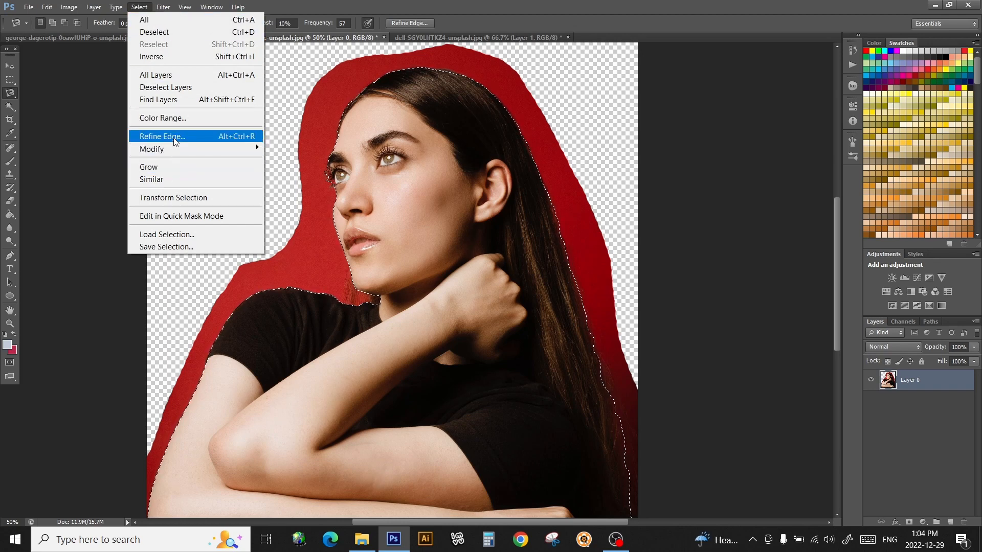
pyautogui.moveTo(172, 151)
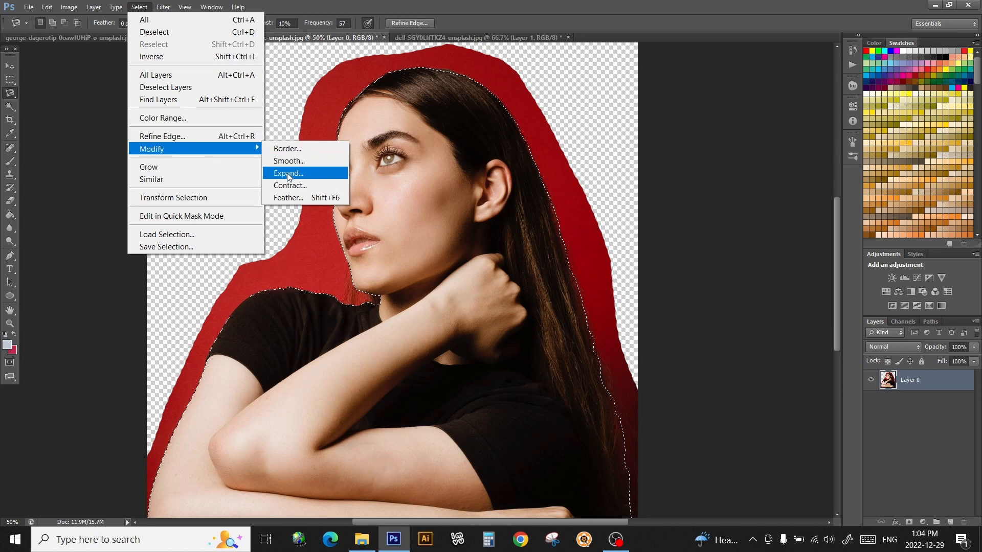
pyautogui.click(287, 173)
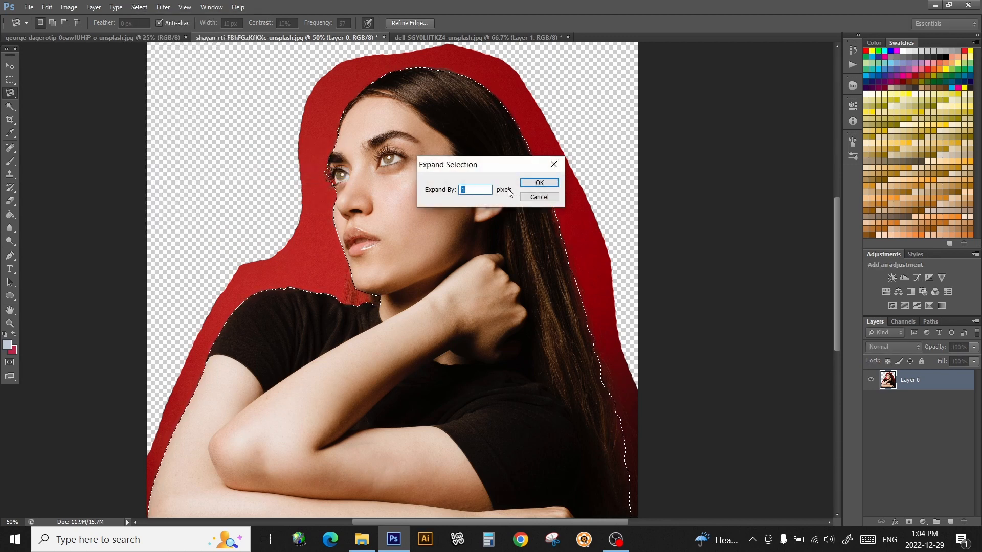
pyautogui.click(546, 184)
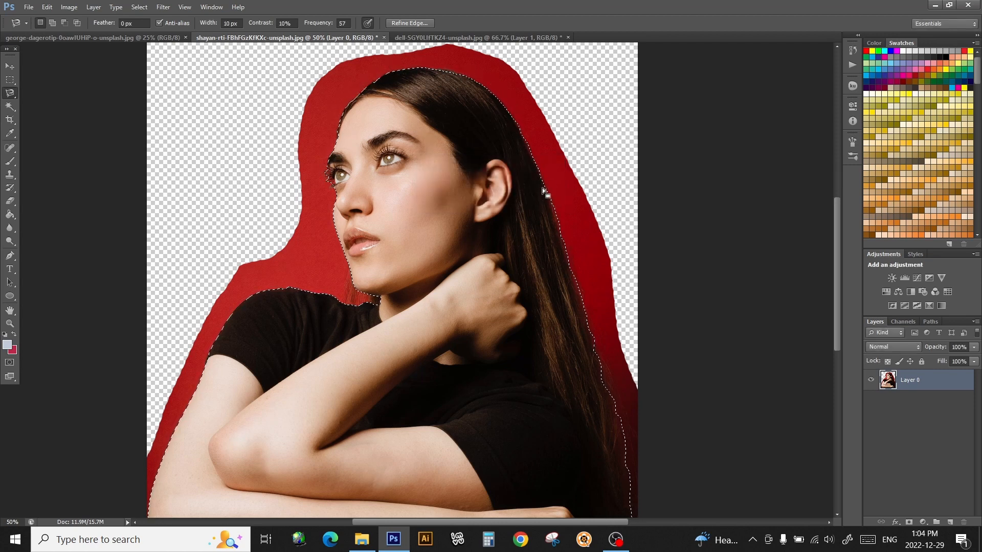
# Step: Smooth the selection around the woman with a sample radius of 1 pixel
pyautogui.scroll(2, 581, 164)
pyautogui.click(134, 7)
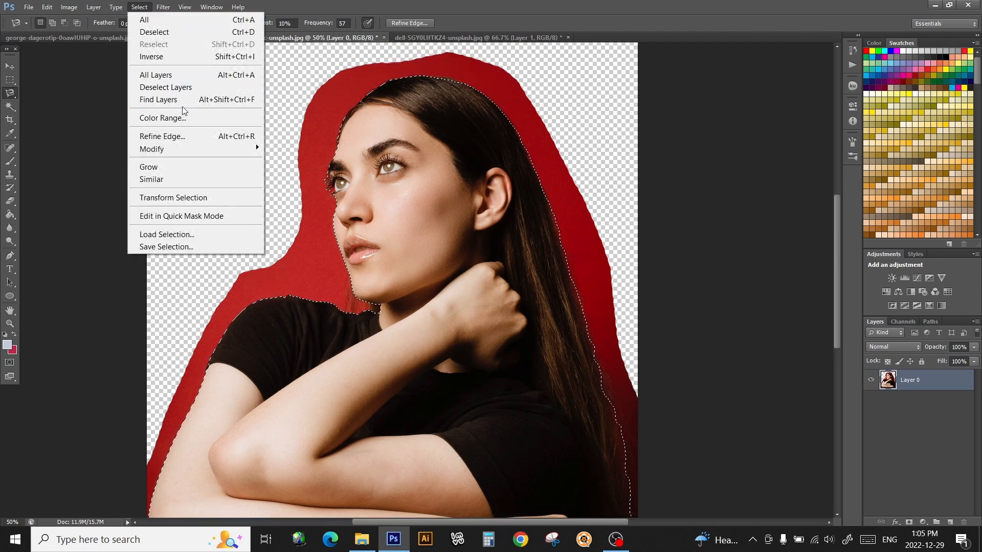
pyautogui.moveTo(185, 153)
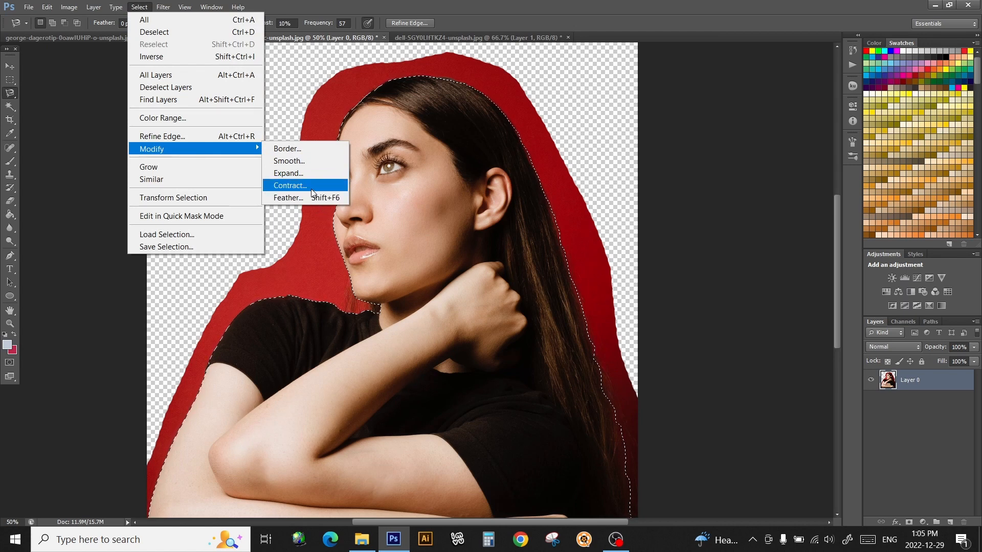
pyautogui.click(302, 163)
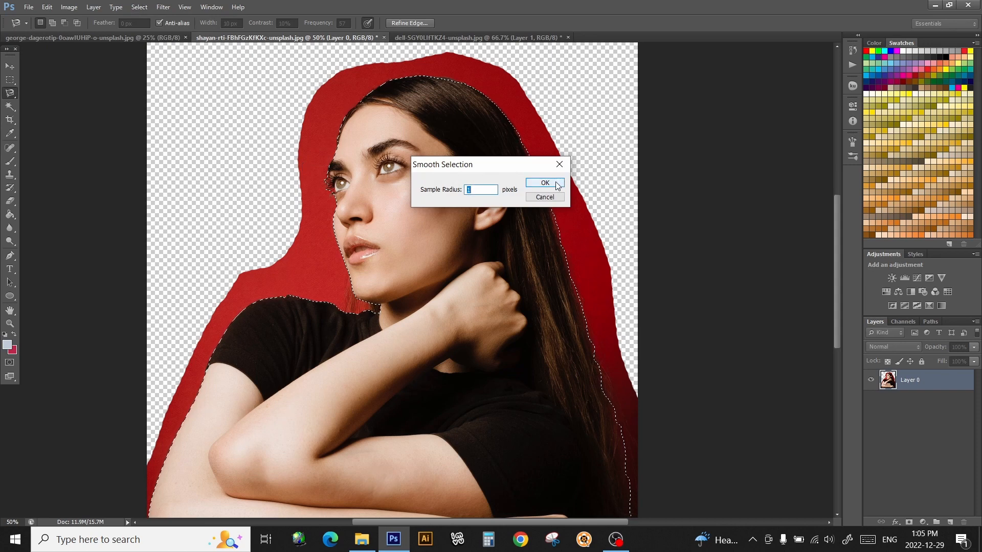
pyautogui.click(556, 184)
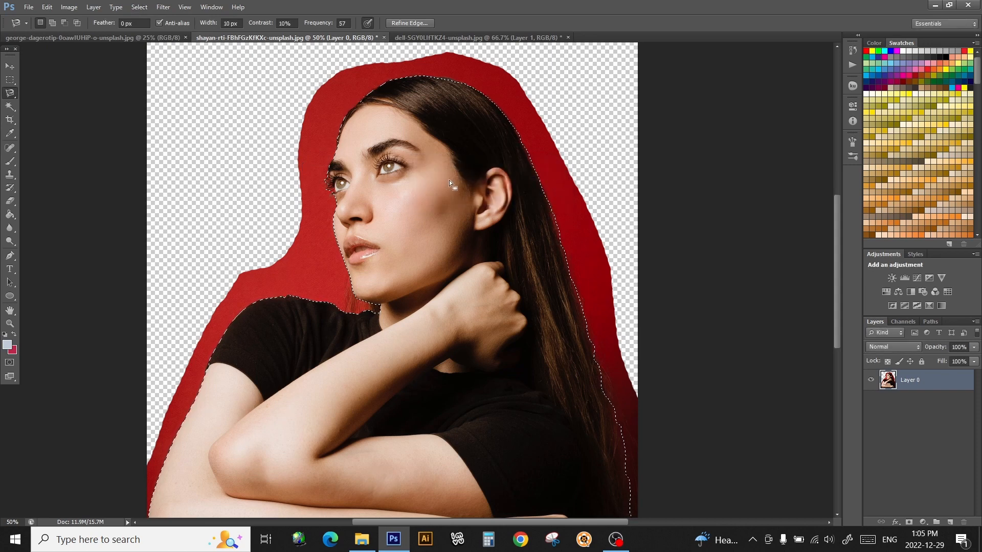
# Step: Check the selection outline along the whole figure and cut the selected woman onto a new layer
pyautogui.scroll(-5, 643, 202)
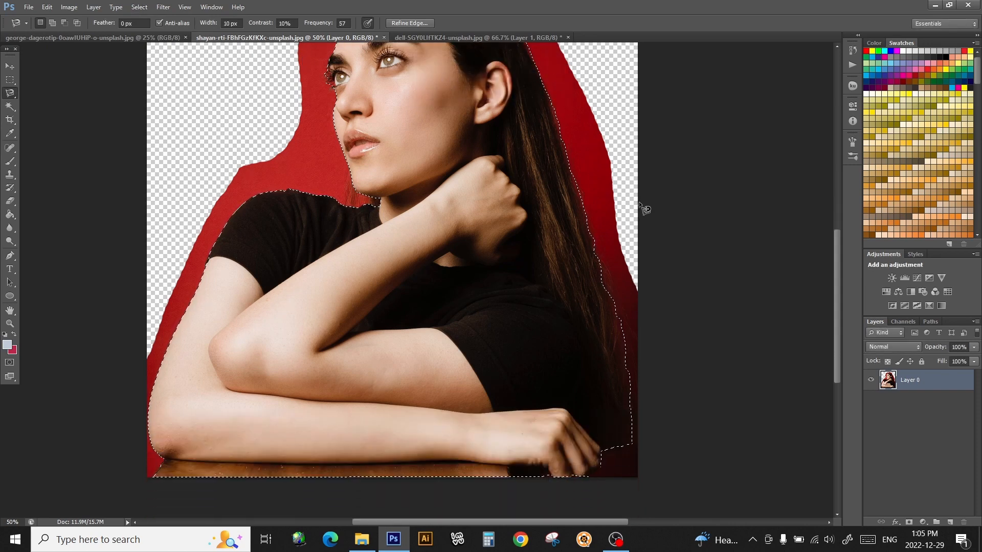
pyautogui.scroll(3, 642, 208)
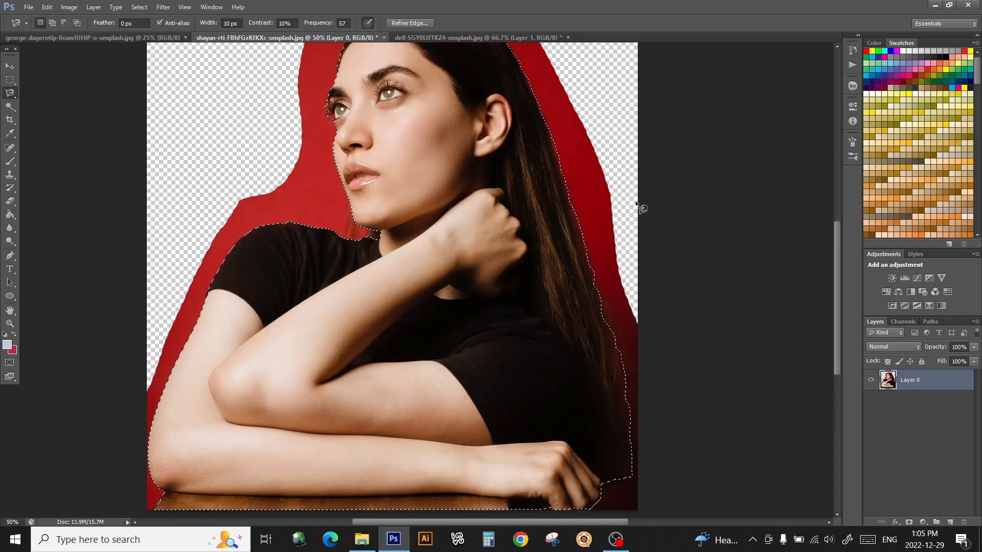
pyautogui.scroll(-7, 643, 208)
pyautogui.scroll(9, 641, 210)
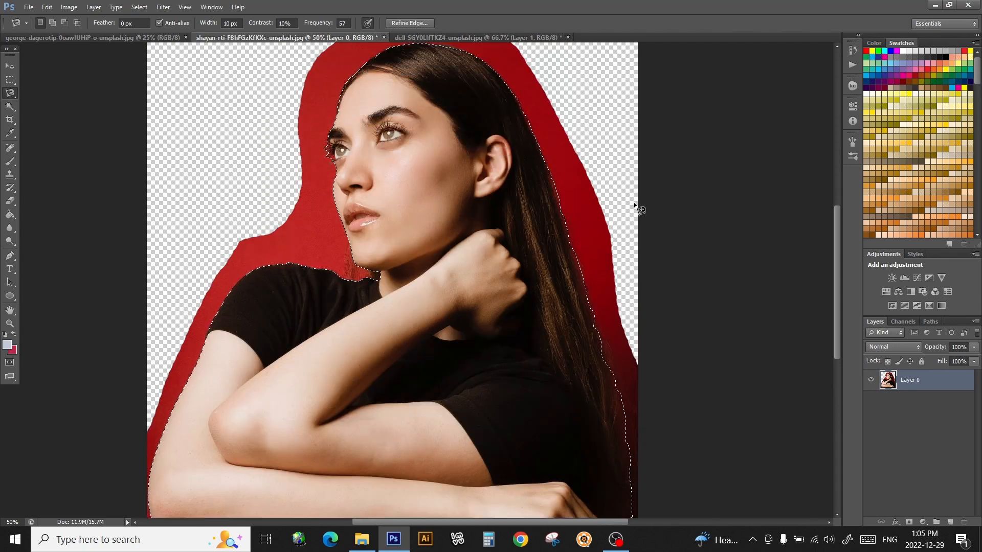
pyautogui.scroll(-3, 636, 206)
pyautogui.scroll(5, 635, 205)
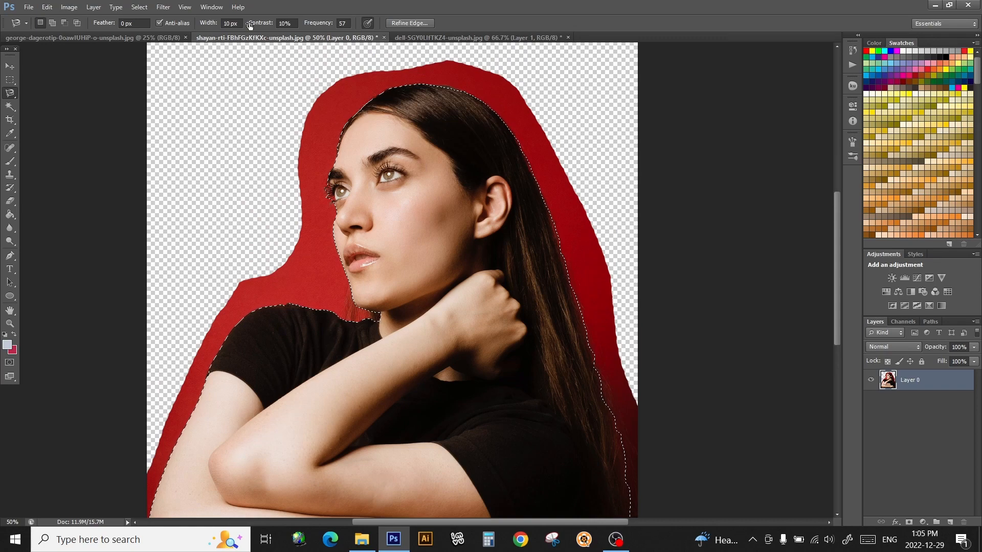
pyautogui.click(92, 9)
pyautogui.moveTo(114, 25)
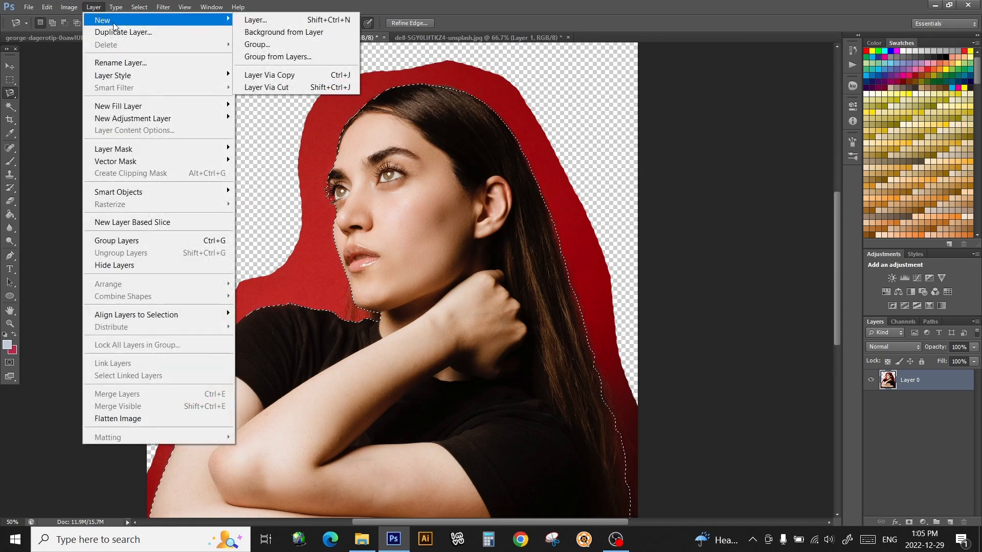
pyautogui.click(301, 86)
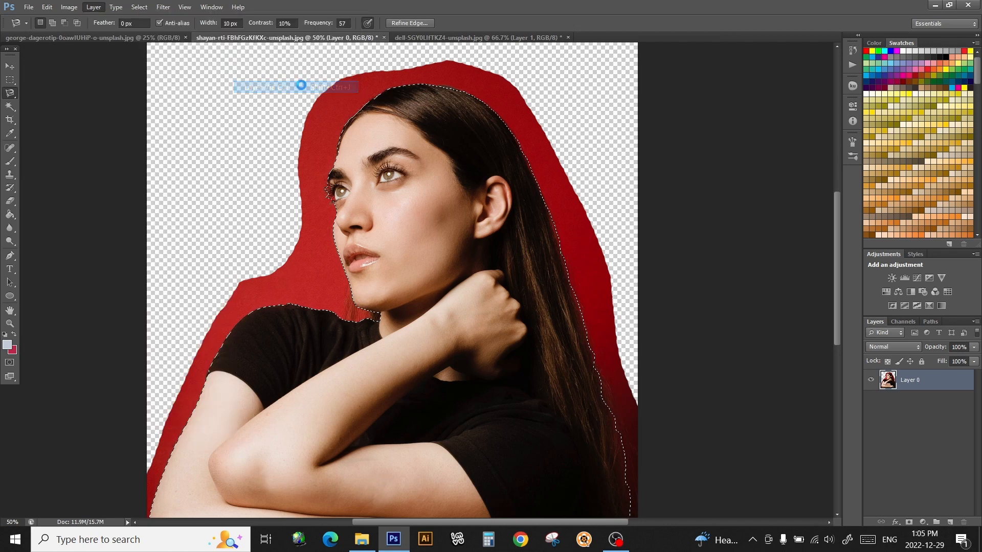
# Step: Delete Layer 0 with the leftover red backdrop and check the edges of the isolated woman
pyautogui.click(915, 408)
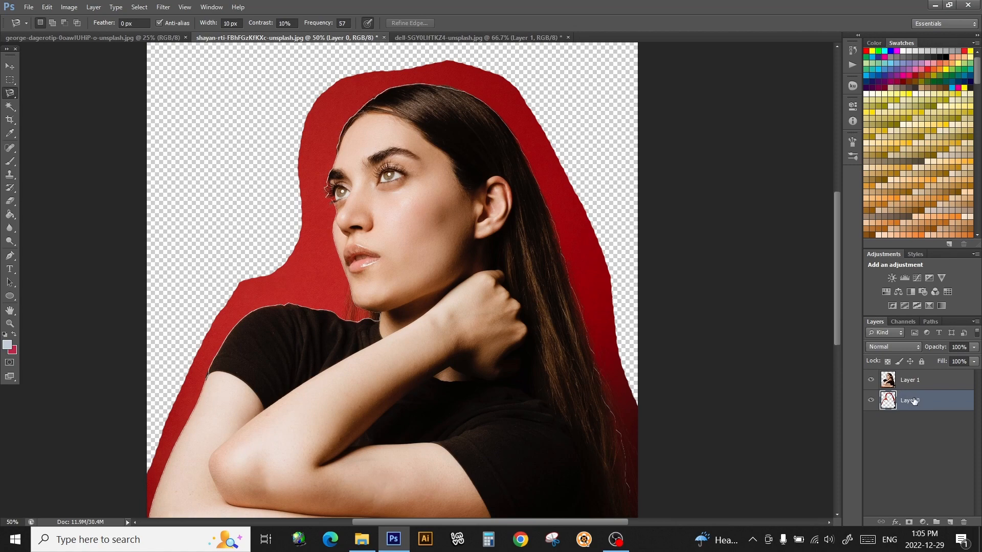
pyautogui.press('Delete')
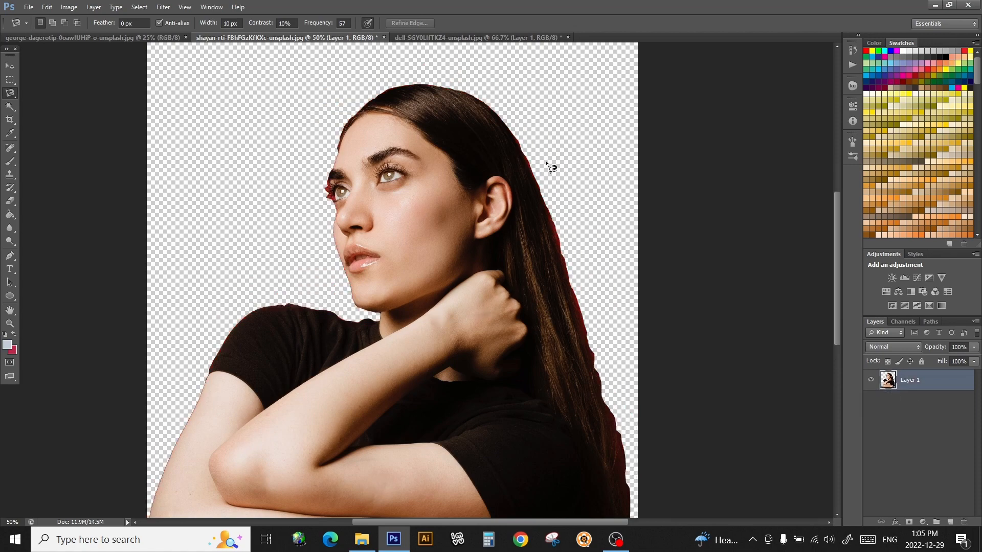
pyautogui.scroll(1, 616, 256)
pyautogui.scroll(-6, 618, 253)
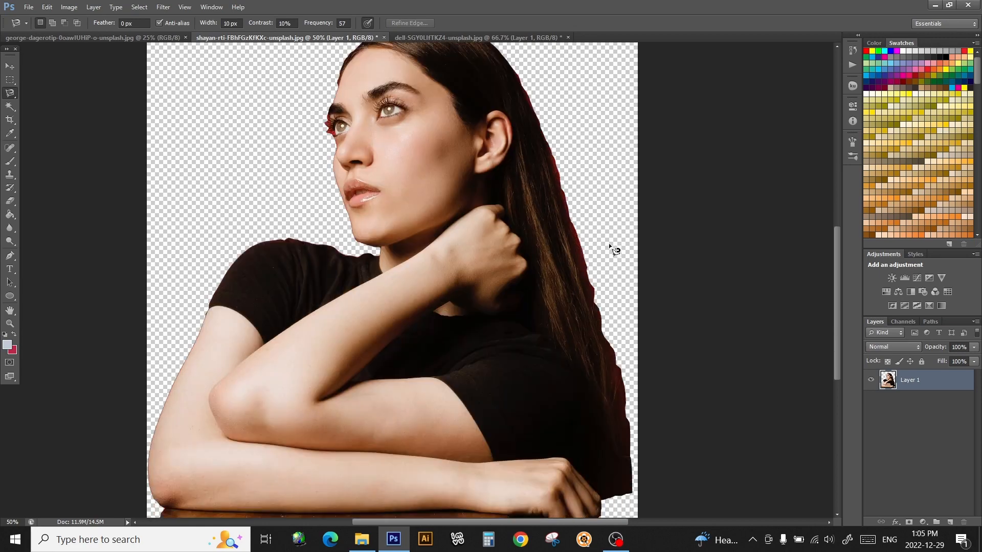
pyautogui.scroll(5, 613, 248)
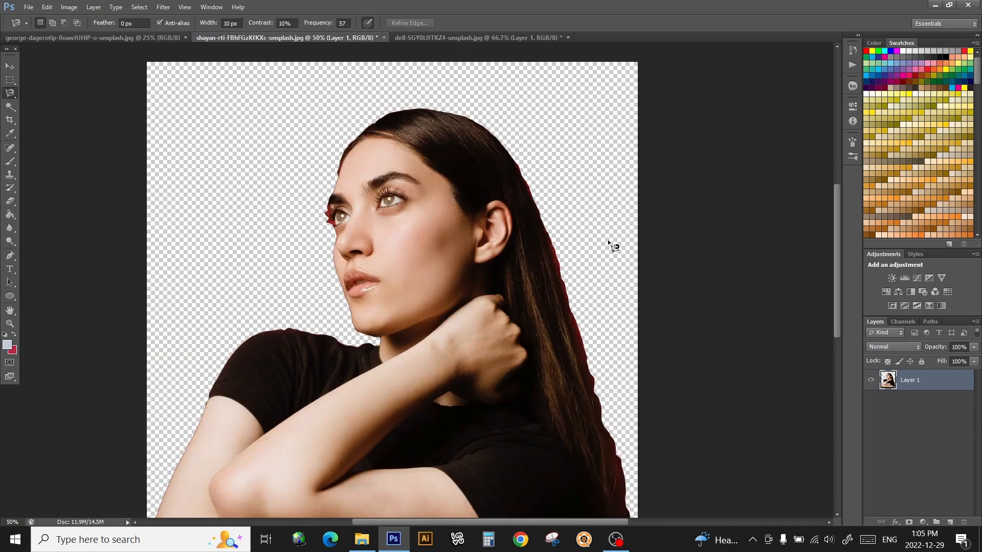
# Step: Erase the red fringe along the outer edge of the woman's long hair with the Eraser at 37 px
pyautogui.click(9, 201)
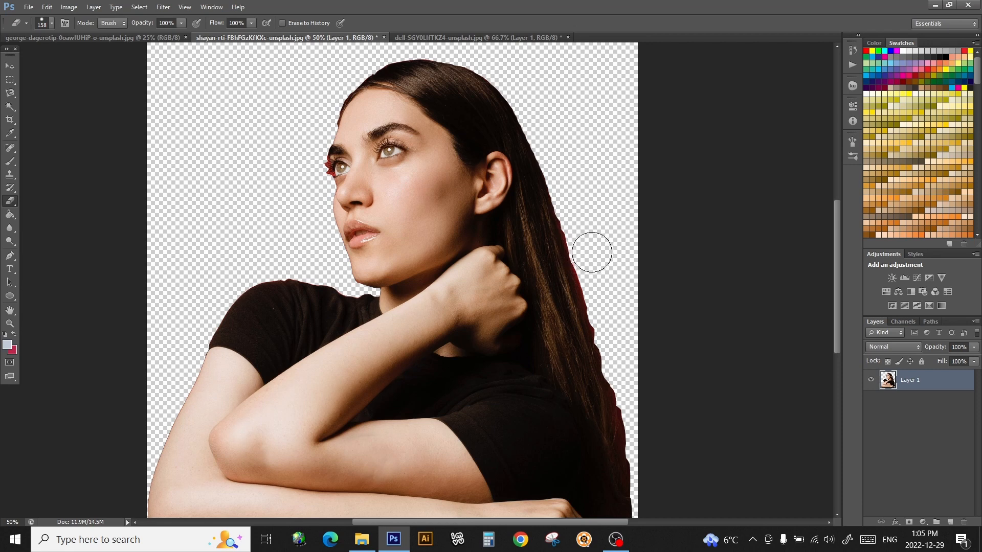
pyautogui.hotkey('ctrl', 'z')
pyautogui.click(52, 23)
pyautogui.click(34, 54)
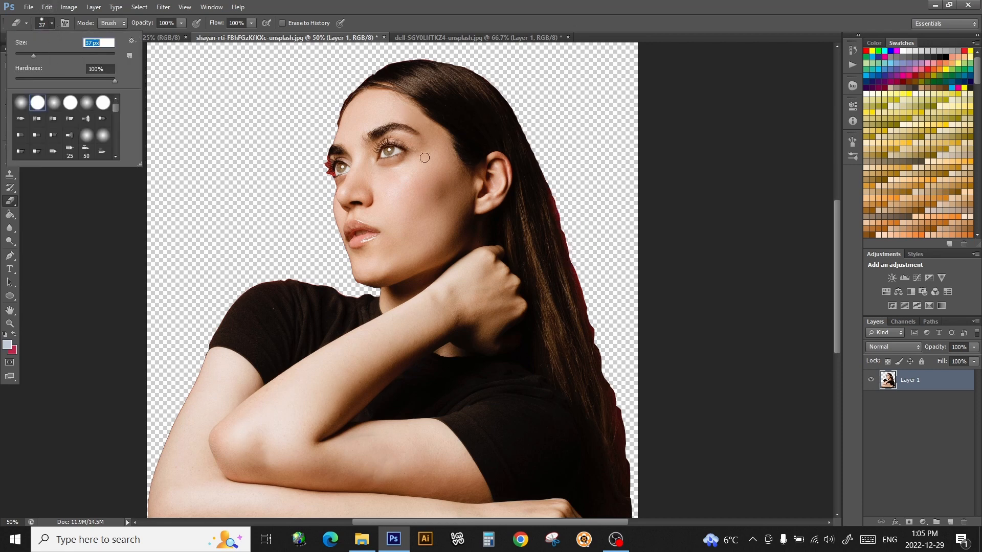
pyautogui.click(537, 149)
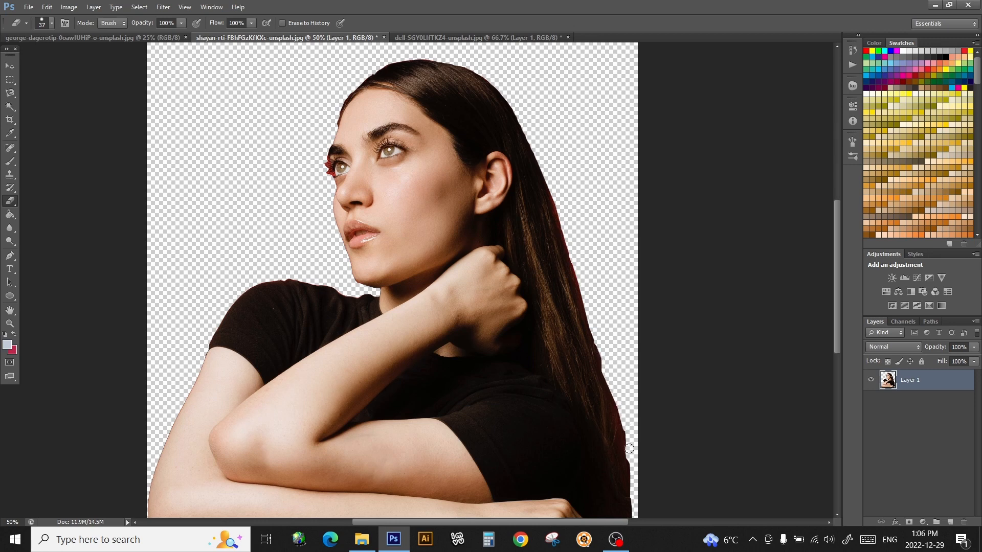
pyautogui.scroll(-3, 654, 405)
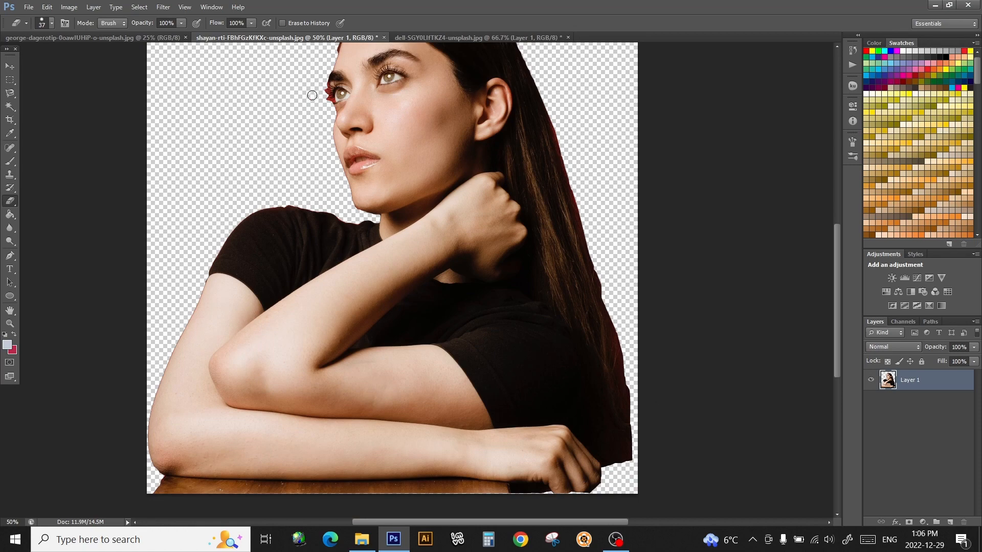
# Step: Trim the red remnants around the protruding eyelashes and the face edge below them with the Eraser at 7 px
pyautogui.click(10, 324)
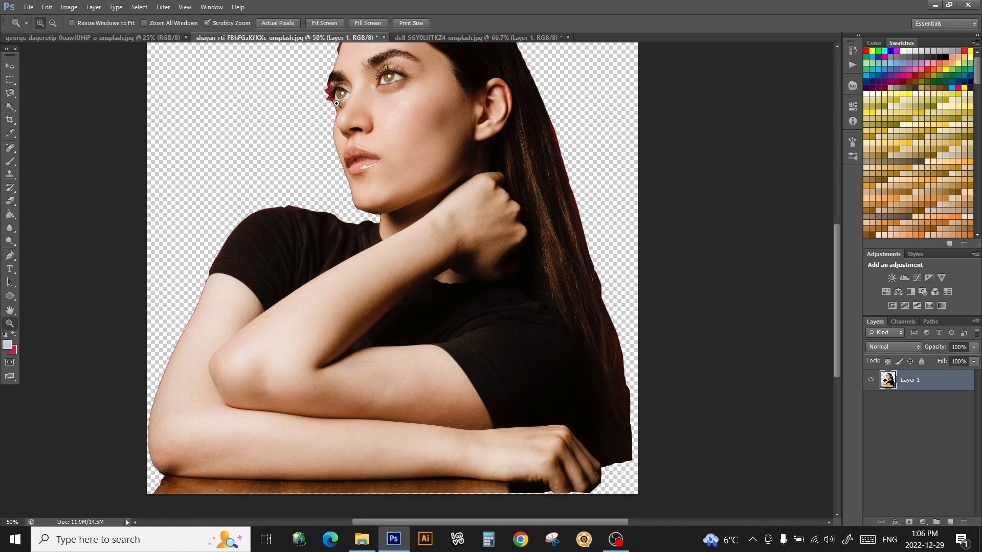
pyautogui.moveTo(322, 85); pyautogui.dragTo(322, 85)
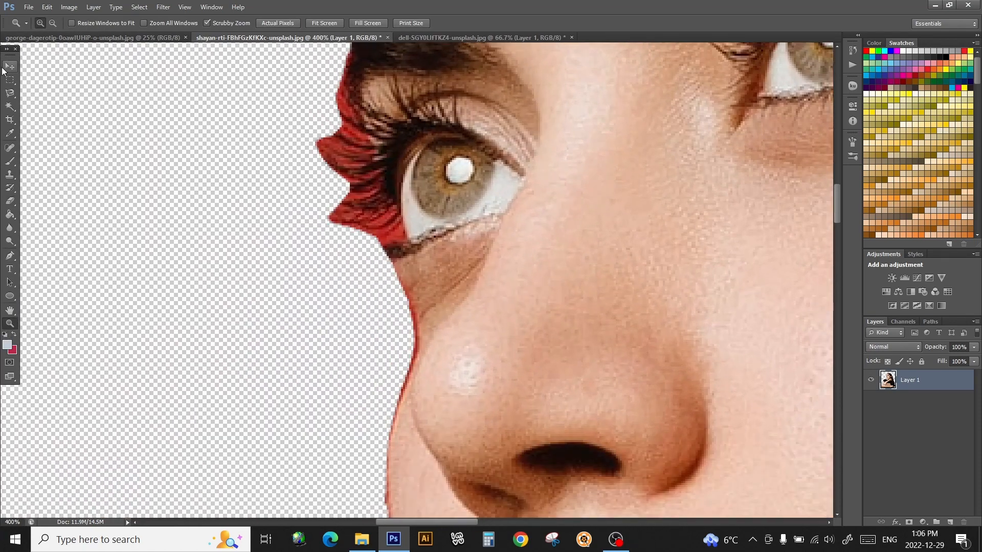
pyautogui.click(10, 201)
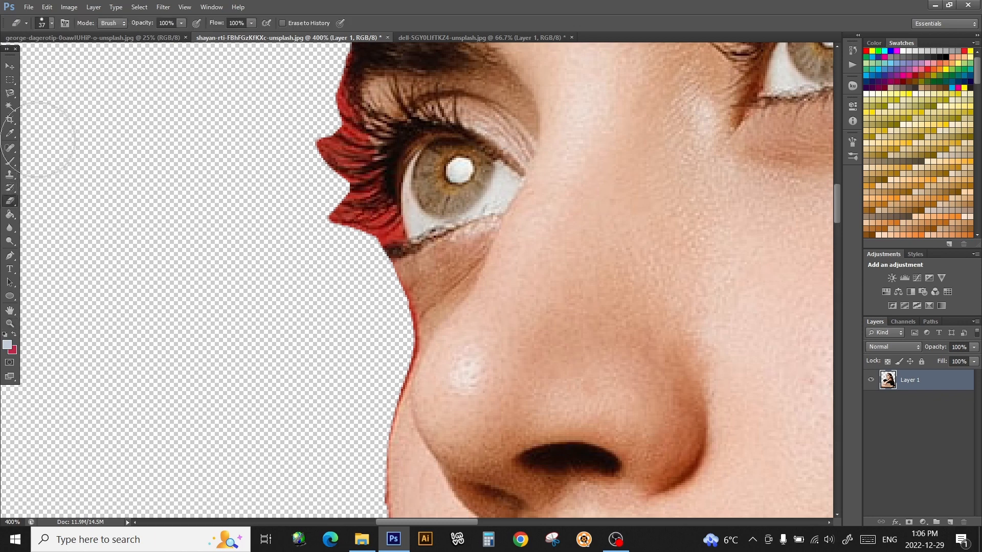
pyautogui.click(52, 24)
pyautogui.click(19, 54)
pyautogui.moveTo(332, 232); pyautogui.dragTo(329, 208)
pyautogui.moveTo(317, 162); pyautogui.dragTo(343, 57)
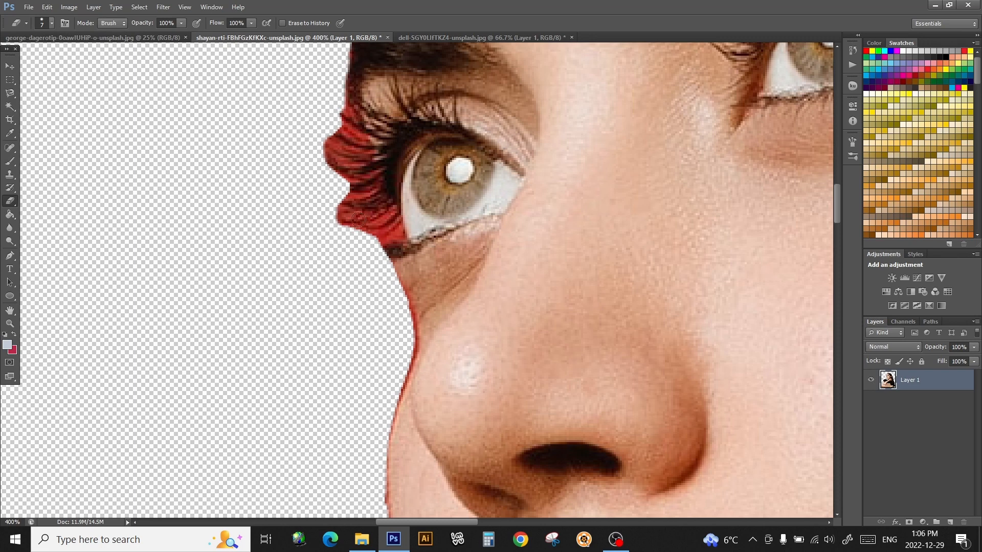
pyautogui.moveTo(377, 245)
pyautogui.mouseDown()
pyautogui.moveTo(403, 250)
pyautogui.moveTo(409, 278)
pyautogui.moveTo(398, 311)
pyautogui.mouseUp()
pyautogui.scroll(-1, 353, 276)
pyautogui.scroll(-1, 386, 255)
pyautogui.scroll(-1, 371, 308)
# Step: Add a new empty layer with default settings and place it beneath the woman's cutout layer
pyautogui.press('z')
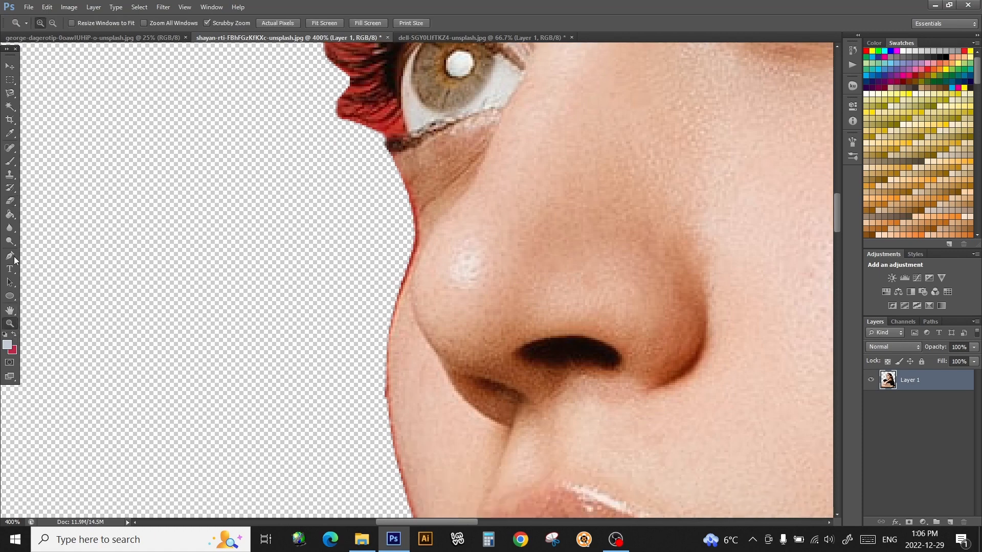
pyautogui.click(652, 251)
pyautogui.click(666, 254)
pyautogui.click(680, 259)
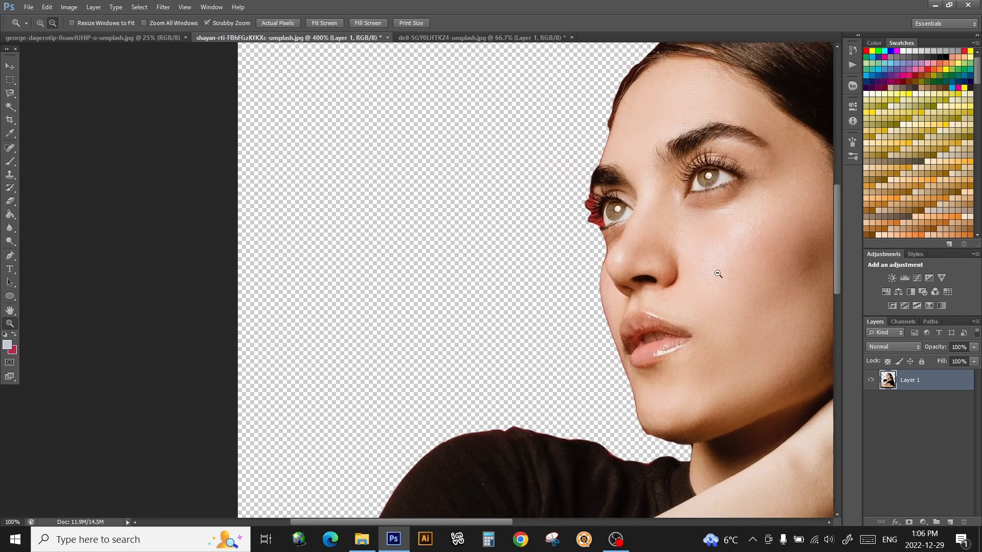
pyautogui.click(719, 271)
pyautogui.click(734, 278)
pyautogui.click(745, 287)
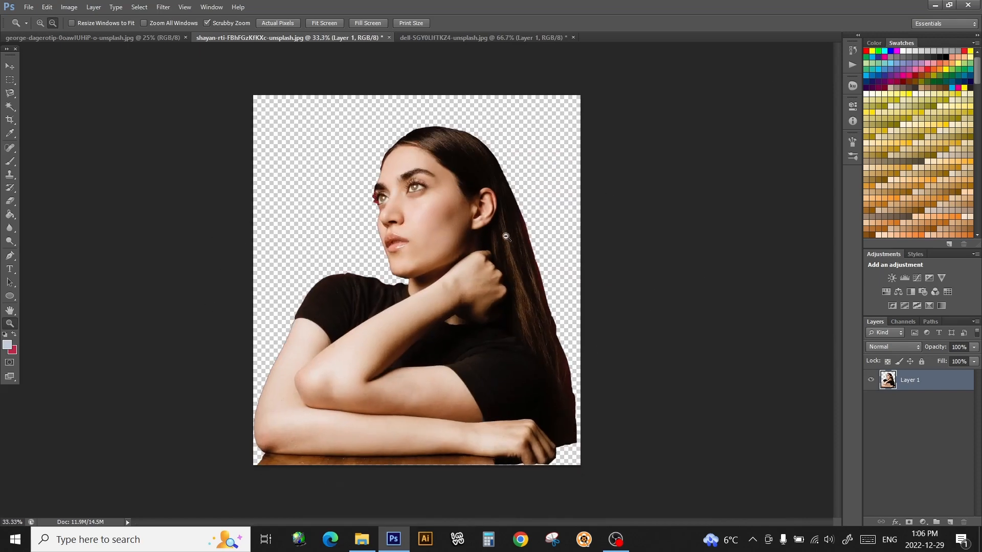
pyautogui.click(94, 6)
pyautogui.moveTo(100, 17)
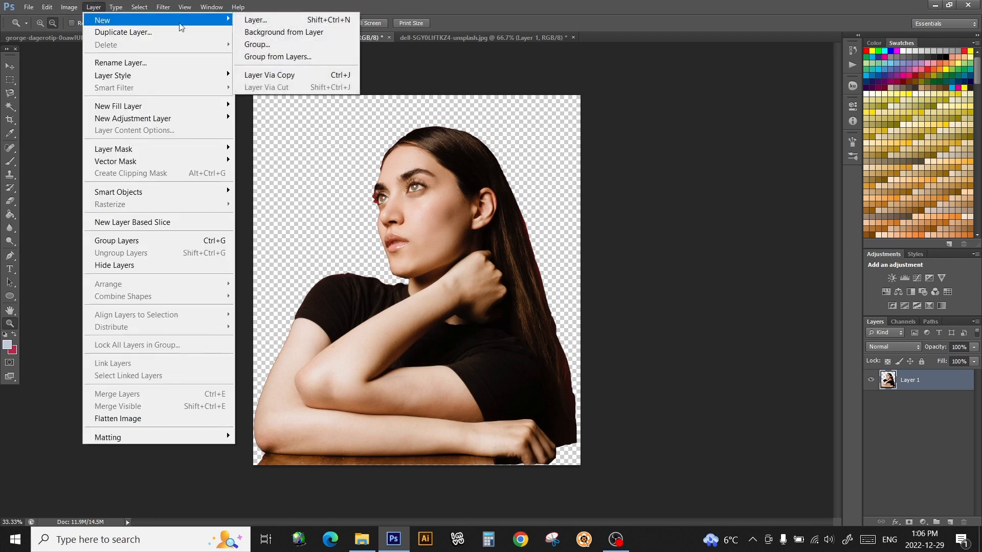
pyautogui.click(263, 20)
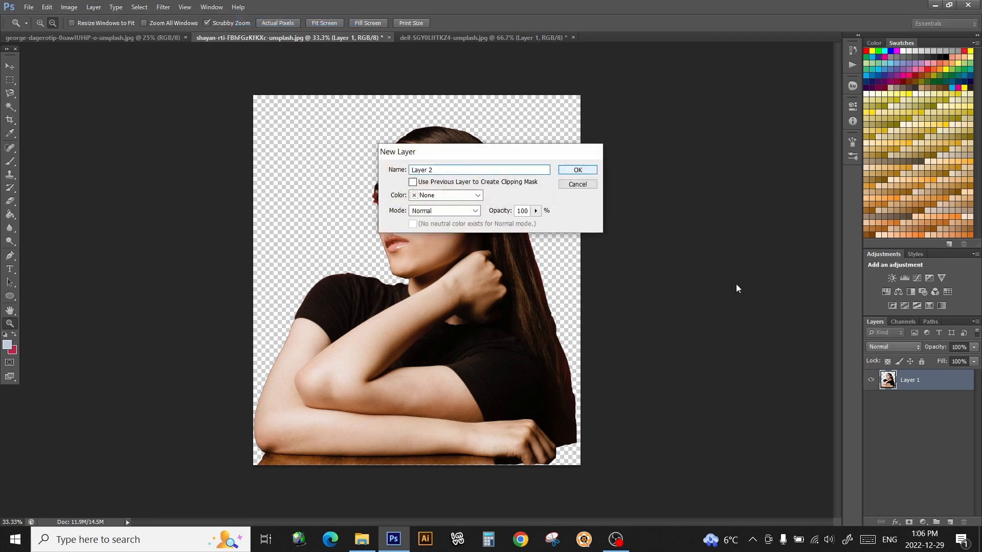
pyautogui.press('Return')
pyautogui.moveTo(936, 379); pyautogui.dragTo(923, 409)
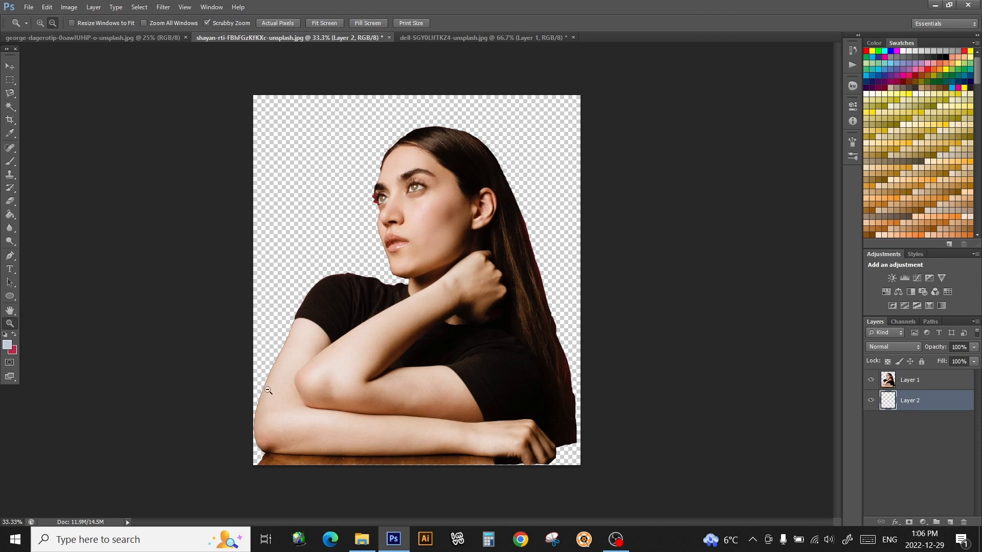
# Step: Swap the foreground and background colours and choose the Paint Bucket tool for filling Layer 2
pyautogui.click(14, 335)
pyautogui.click(9, 215)
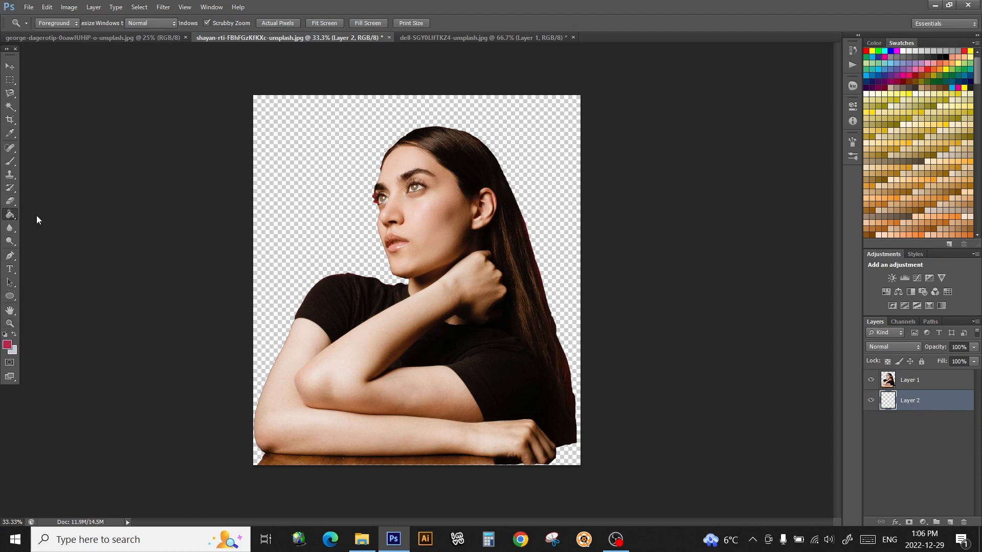